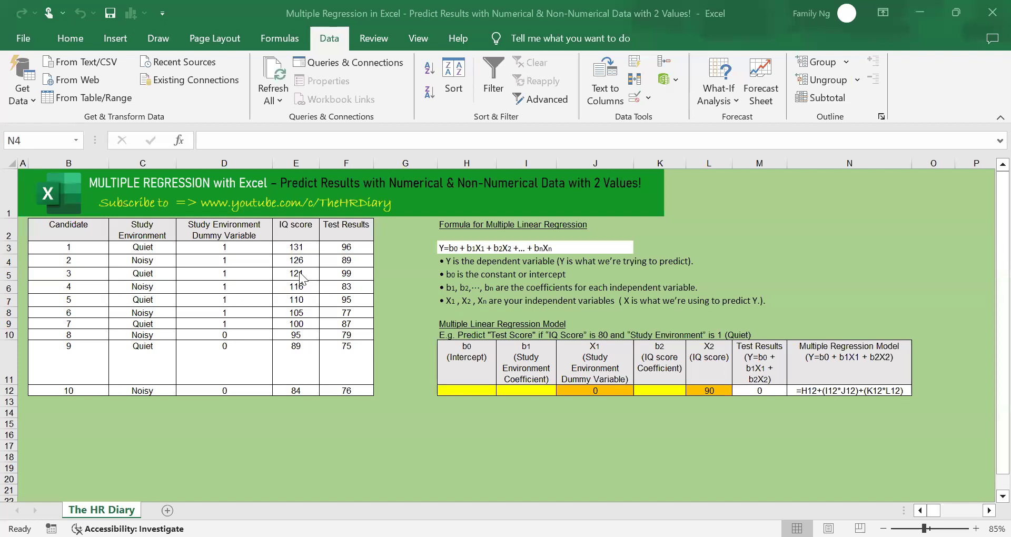
# Examine the IQ score, Test Results and Study Environment columns of the candidate table
pyautogui.moveTo(296, 228); pyautogui.dragTo(303, 393)
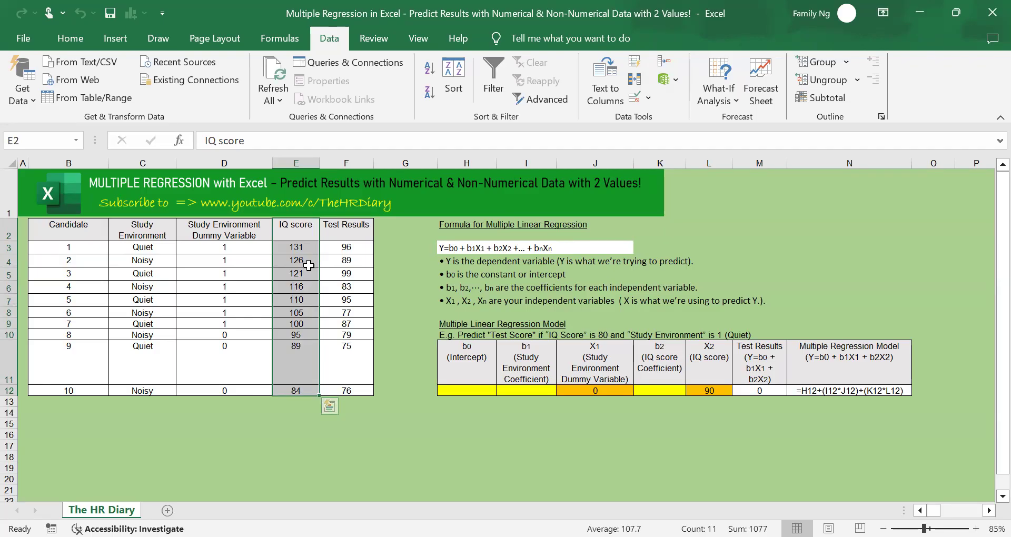
pyautogui.moveTo(336, 228); pyautogui.dragTo(350, 402)
pyautogui.moveTo(351, 246); pyautogui.dragTo(356, 257)
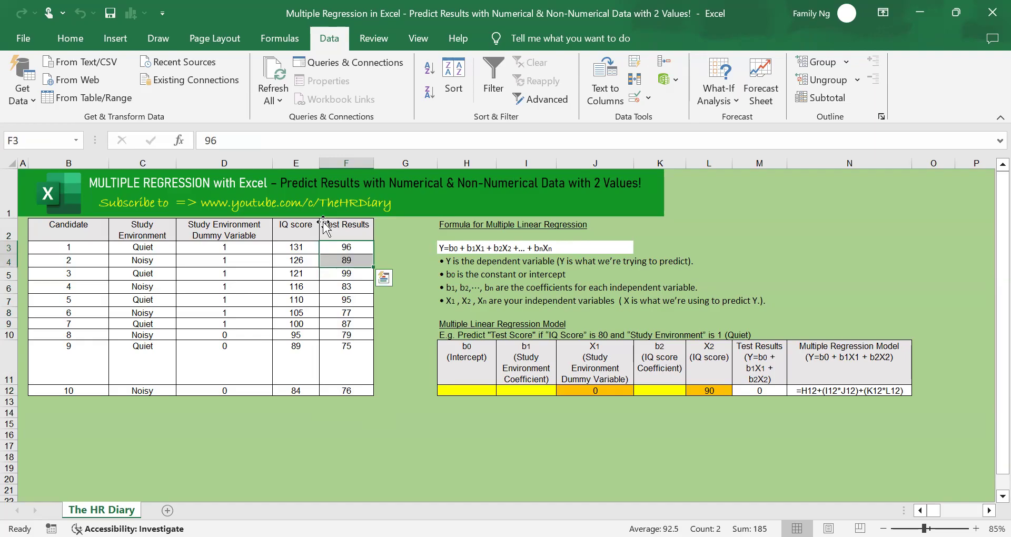
pyautogui.click(293, 213)
pyautogui.moveTo(298, 247); pyautogui.dragTo(335, 358)
pyautogui.click(339, 292)
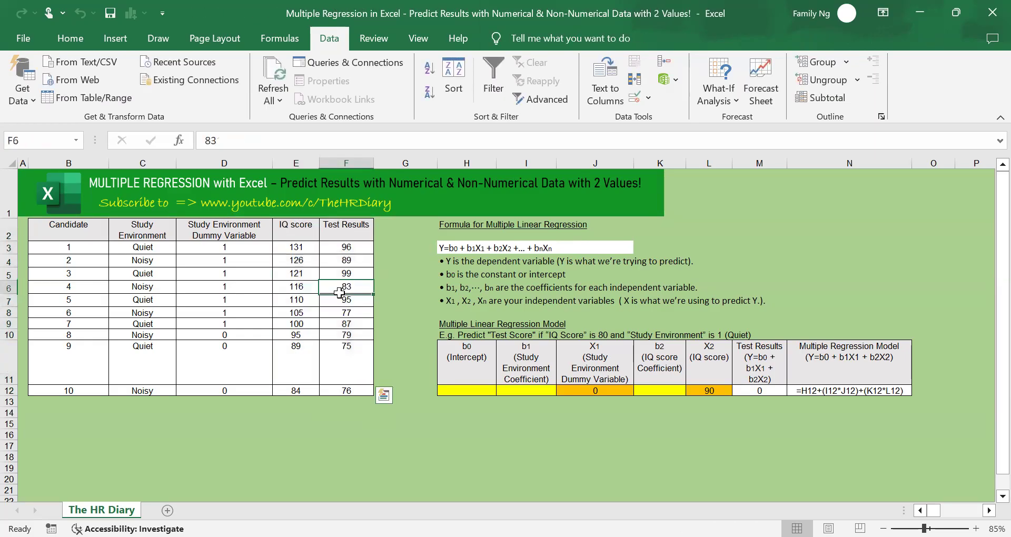
pyautogui.click(235, 233)
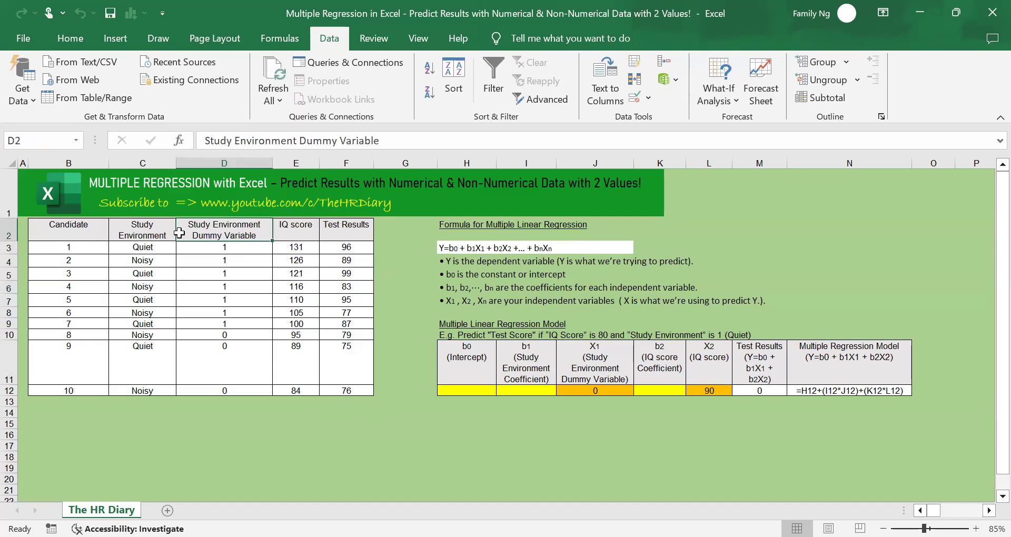
pyautogui.click(154, 232)
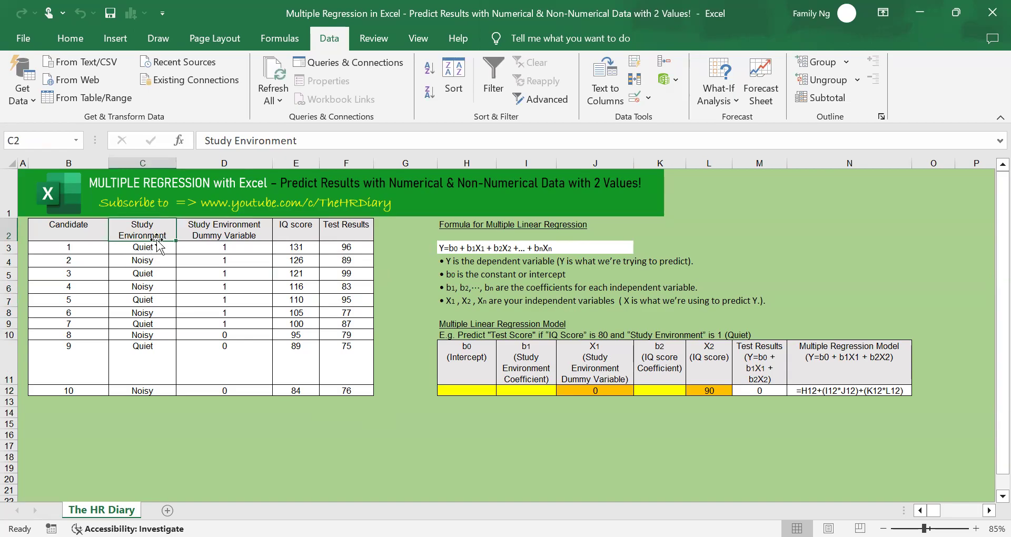
pyautogui.click(161, 250)
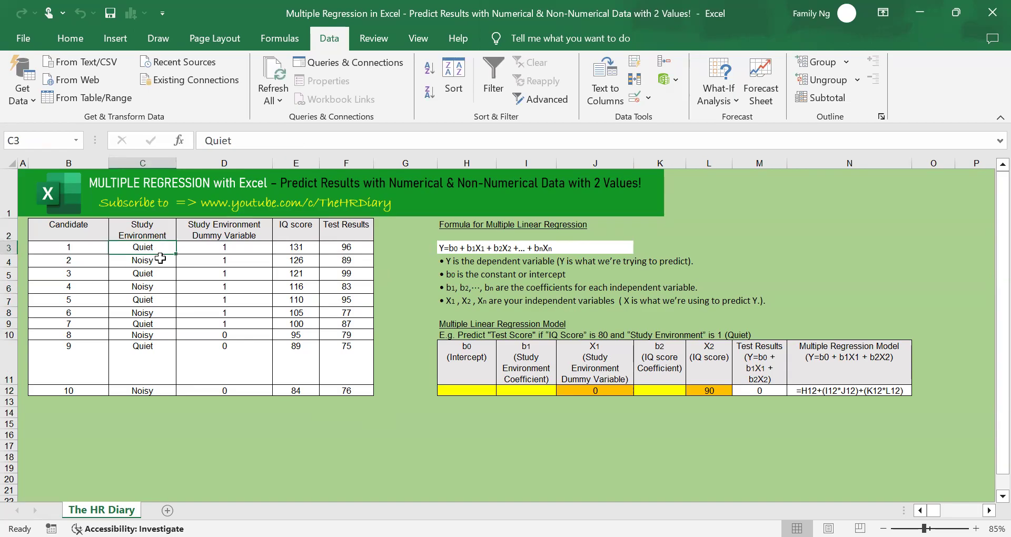
pyautogui.click(161, 259)
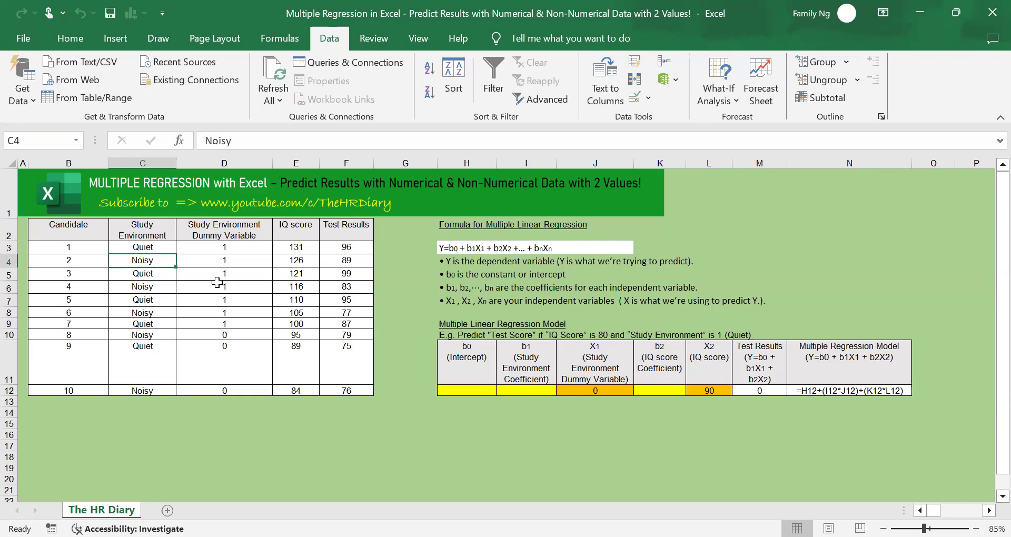
pyautogui.moveTo(154, 246); pyautogui.dragTo(164, 392)
pyautogui.moveTo(151, 248); pyautogui.dragTo(159, 377)
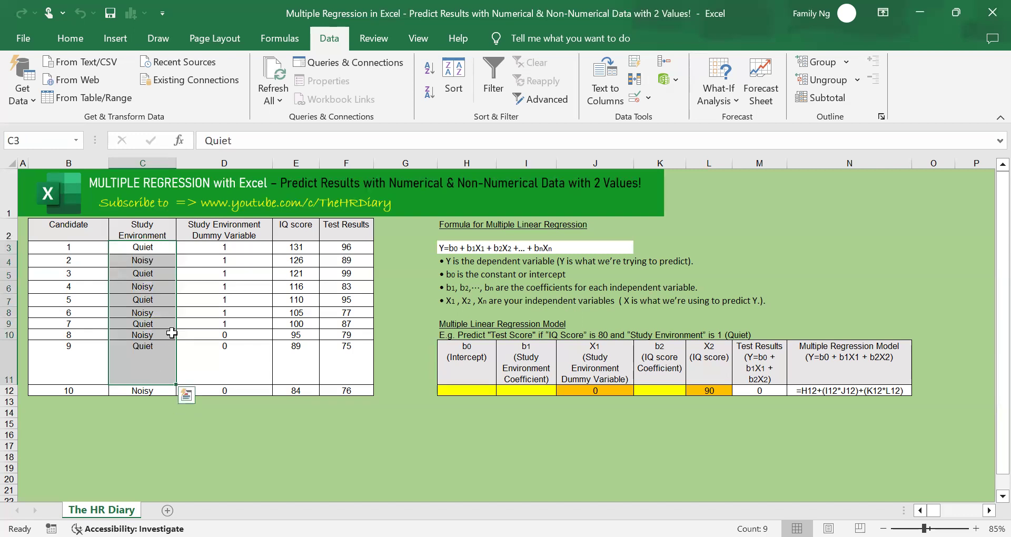
# Clear the existing Study Environment Dummy Variable values for all ten candidates in D3:D12
pyautogui.moveTo(258, 248); pyautogui.dragTo(250, 386)
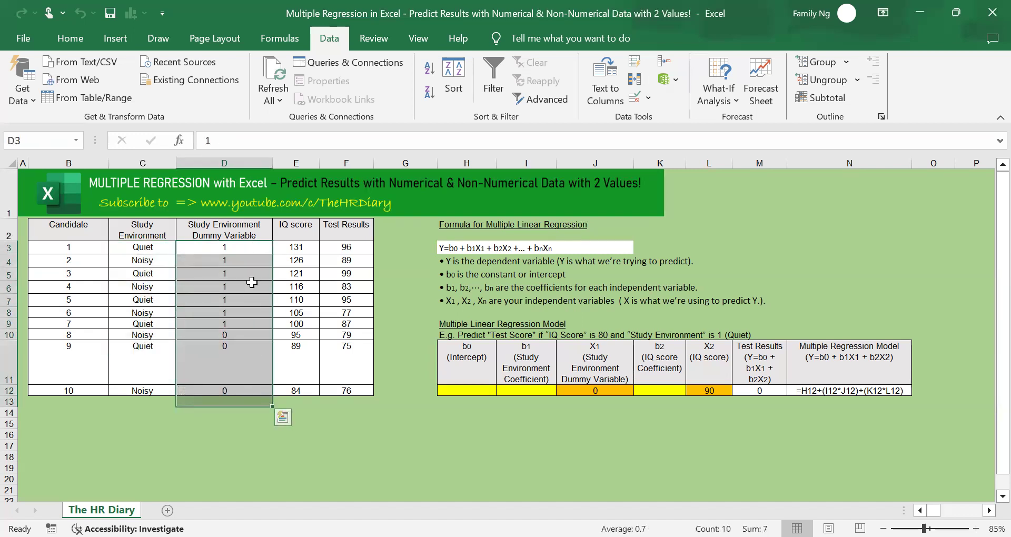
pyautogui.click(252, 286)
pyautogui.click(236, 240)
pyautogui.moveTo(236, 246); pyautogui.dragTo(233, 393)
pyautogui.press('Delete')
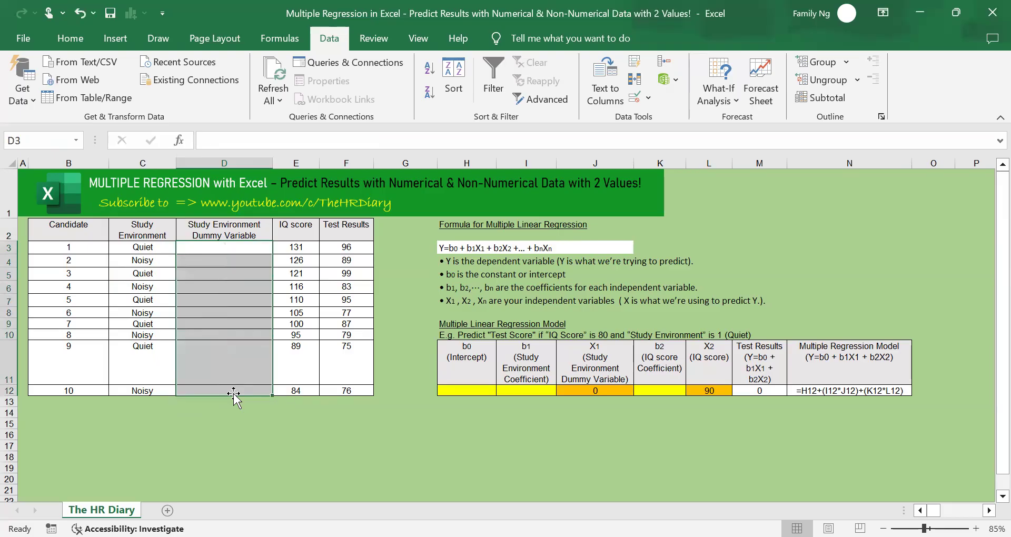
pyautogui.moveTo(200, 335); pyautogui.dragTo(196, 334)
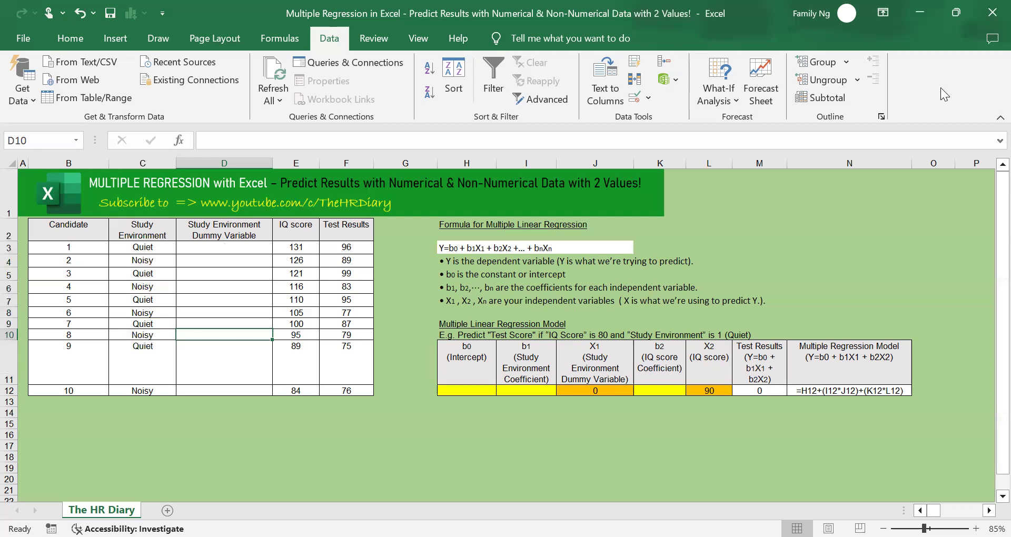
# Enable the Analysis ToolPak add-in through the Excel add-ins options
pyautogui.click(27, 37)
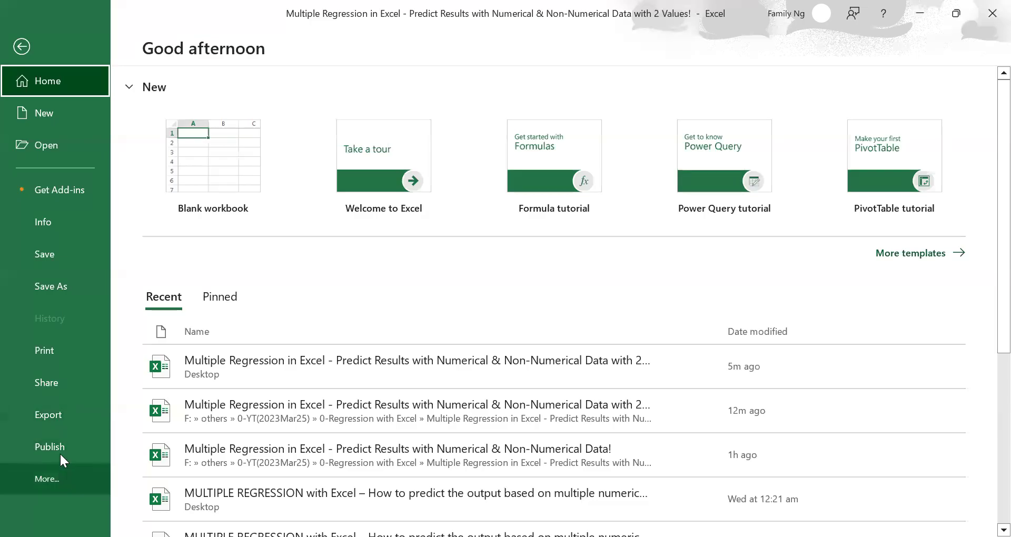
pyautogui.click(58, 478)
pyautogui.click(151, 478)
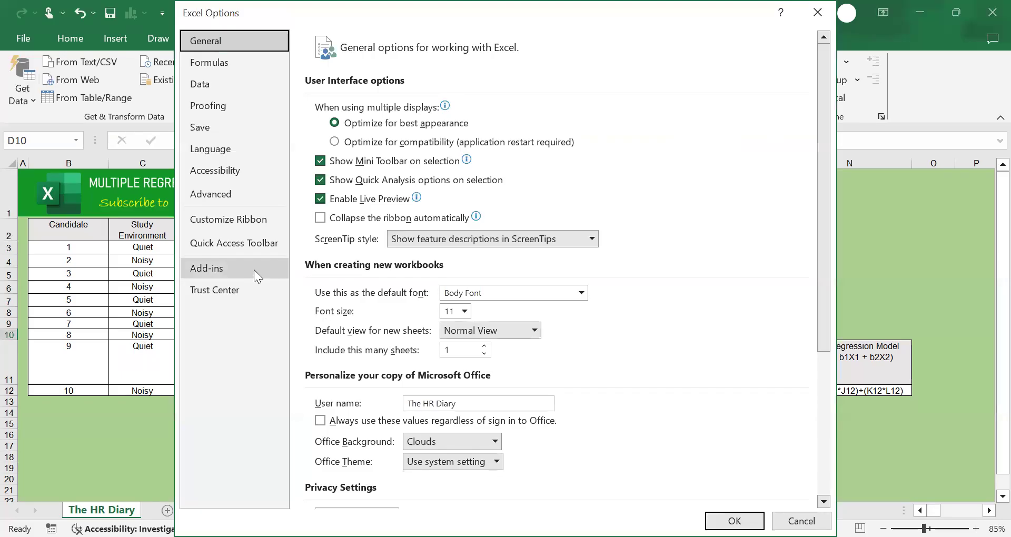
pyautogui.click(254, 269)
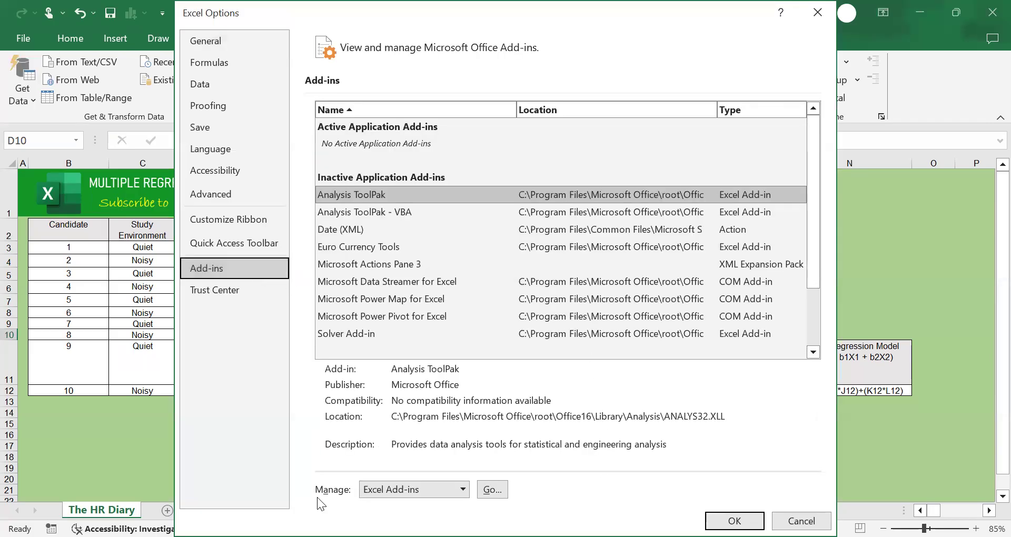
pyautogui.click(497, 491)
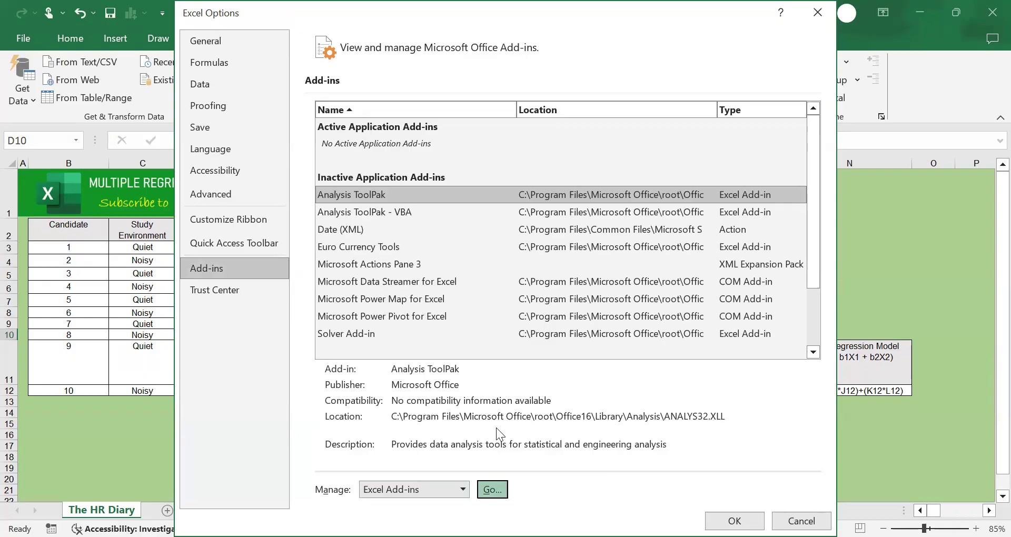
pyautogui.click(467, 130)
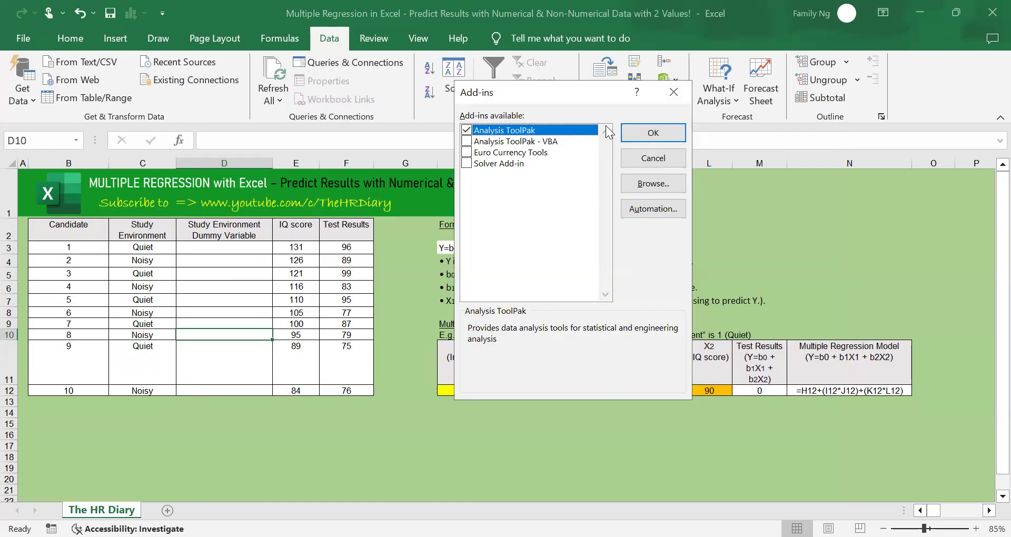
pyautogui.click(653, 140)
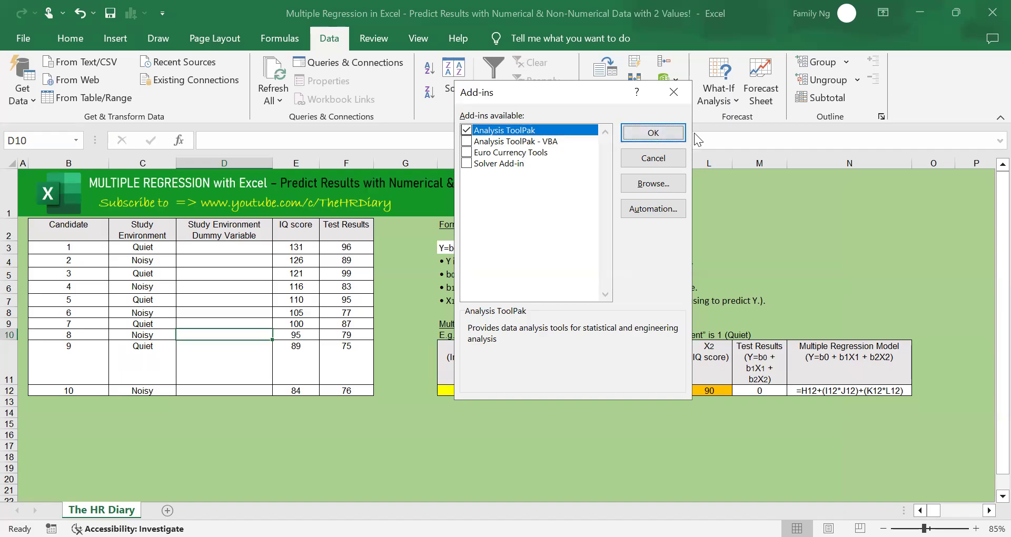
pyautogui.click(665, 130)
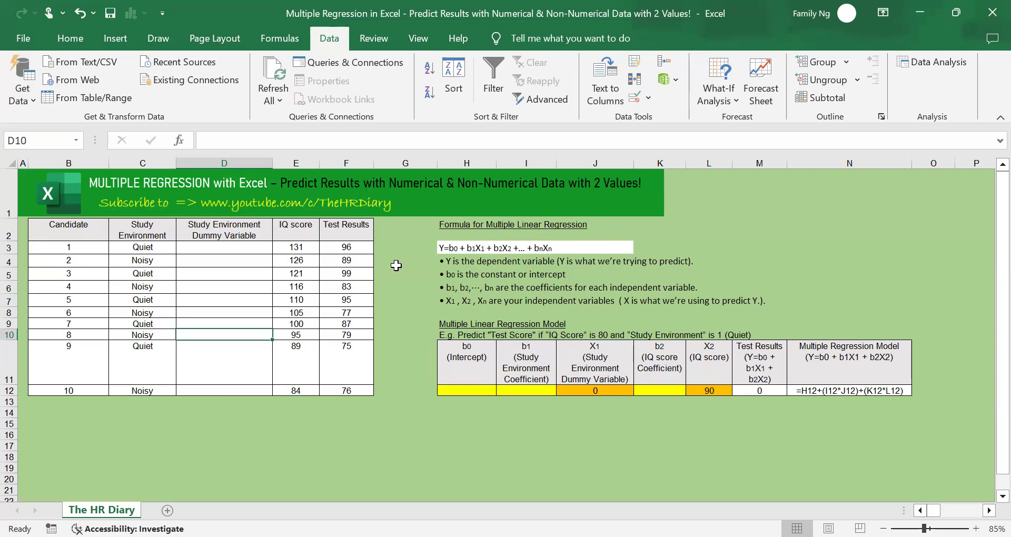
# Review the candidate table, distinguishing the numerical Test Results and IQ score columns from the non-numerical Study Environment column
pyautogui.moveTo(68, 228); pyautogui.dragTo(331, 378)
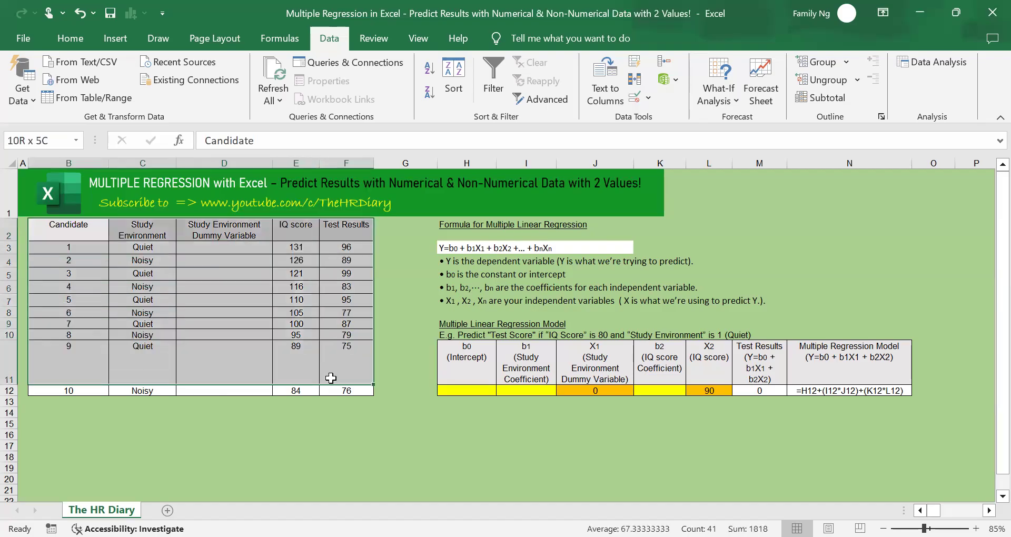
pyautogui.click(284, 331)
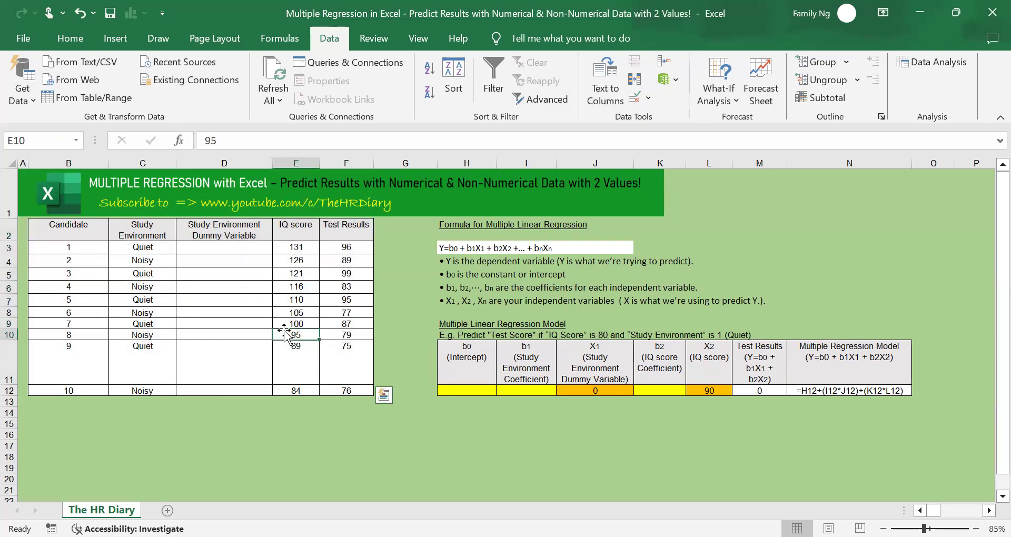
pyautogui.moveTo(340, 229); pyautogui.dragTo(357, 389)
pyautogui.moveTo(350, 249); pyautogui.dragTo(359, 394)
pyautogui.moveTo(290, 231); pyautogui.dragTo(301, 392)
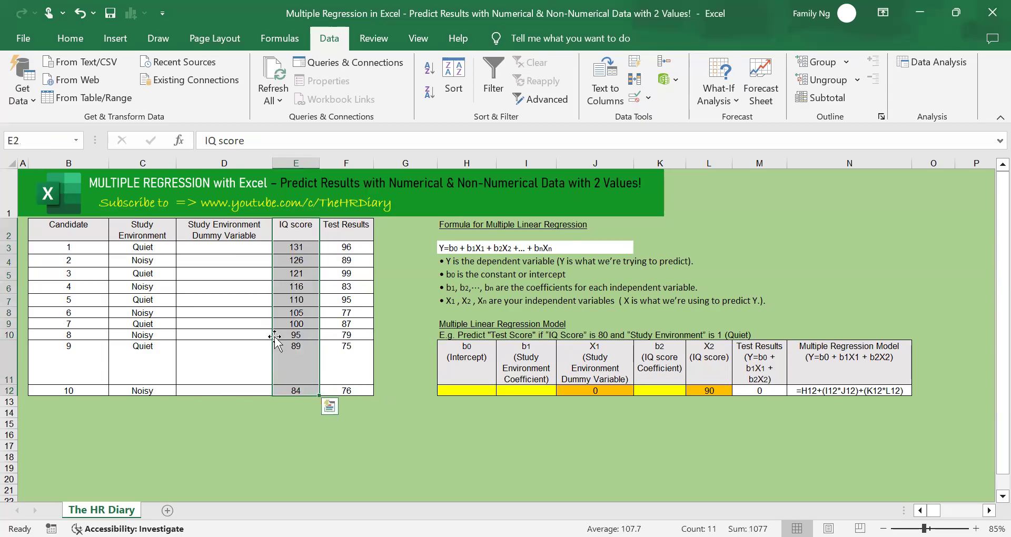
pyautogui.moveTo(156, 233); pyautogui.dragTo(164, 395)
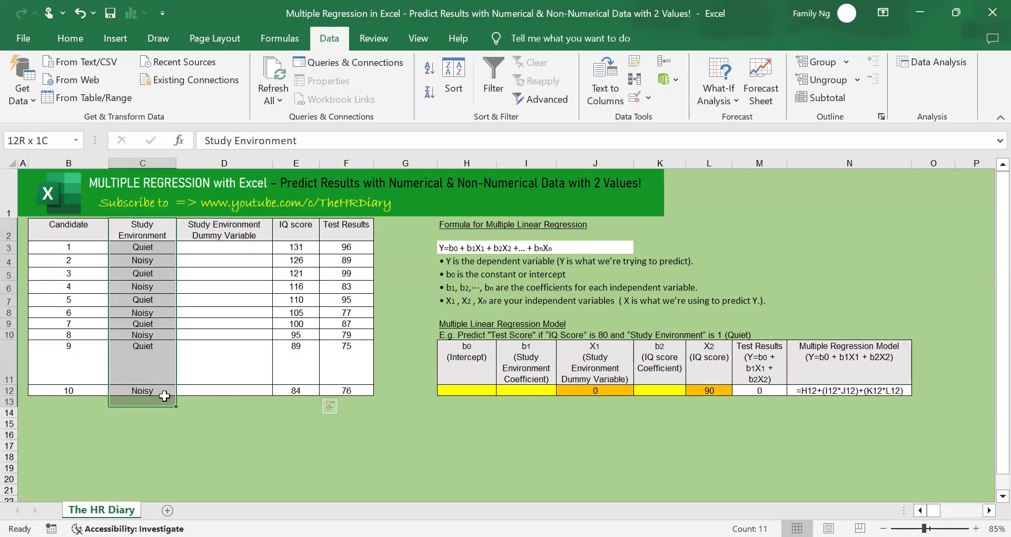
pyautogui.moveTo(164, 396); pyautogui.dragTo(164, 395)
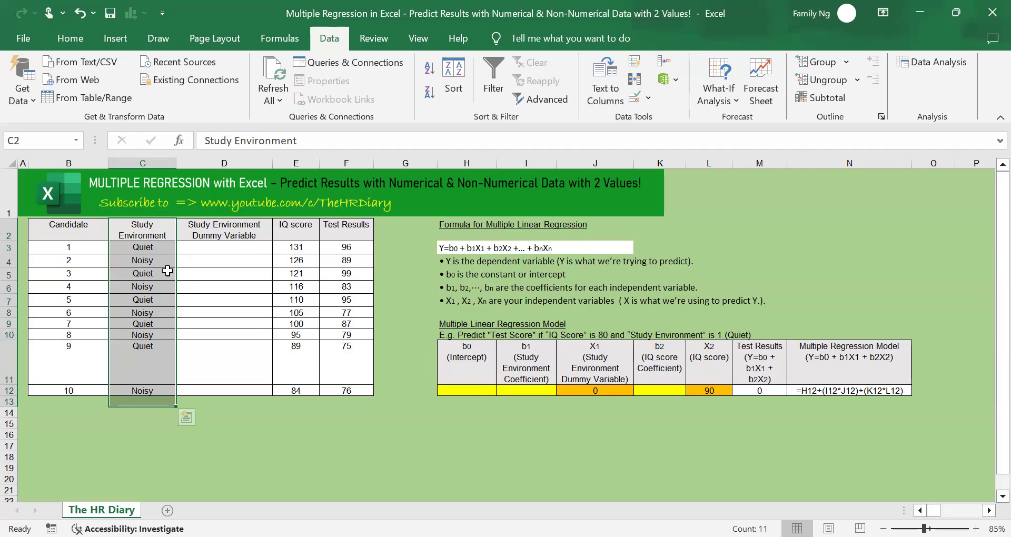
pyautogui.moveTo(157, 248); pyautogui.dragTo(163, 388)
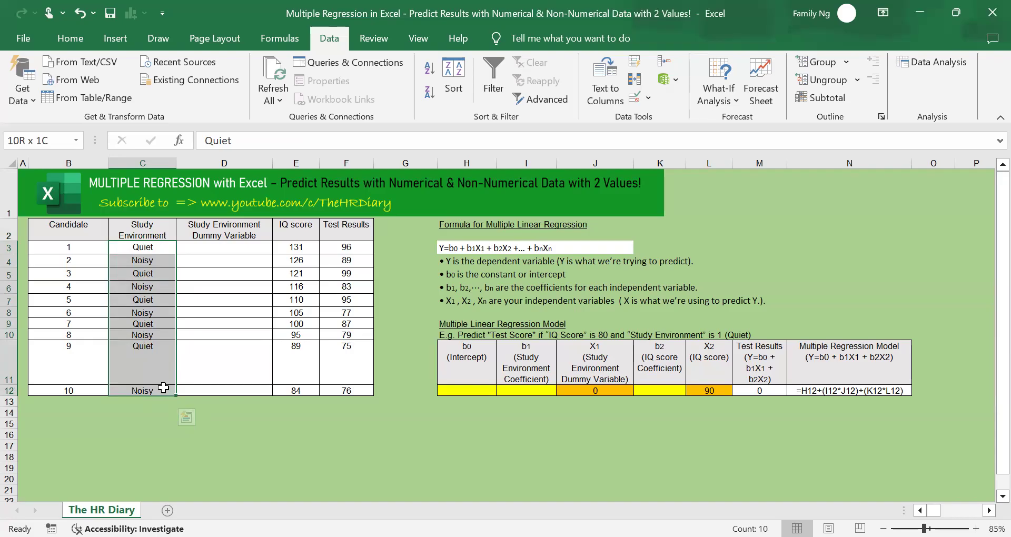
pyautogui.moveTo(163, 388); pyautogui.dragTo(163, 388)
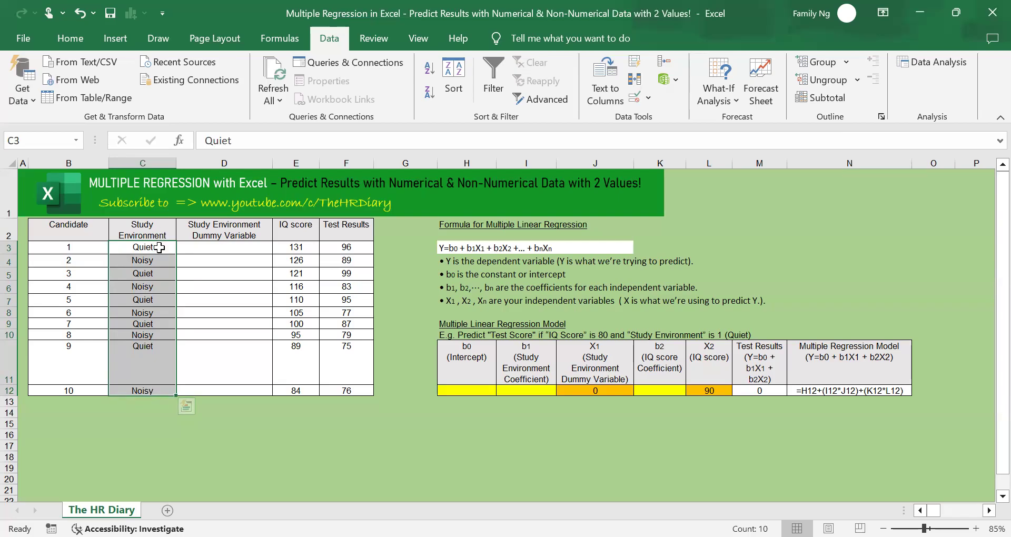
pyautogui.click(159, 250)
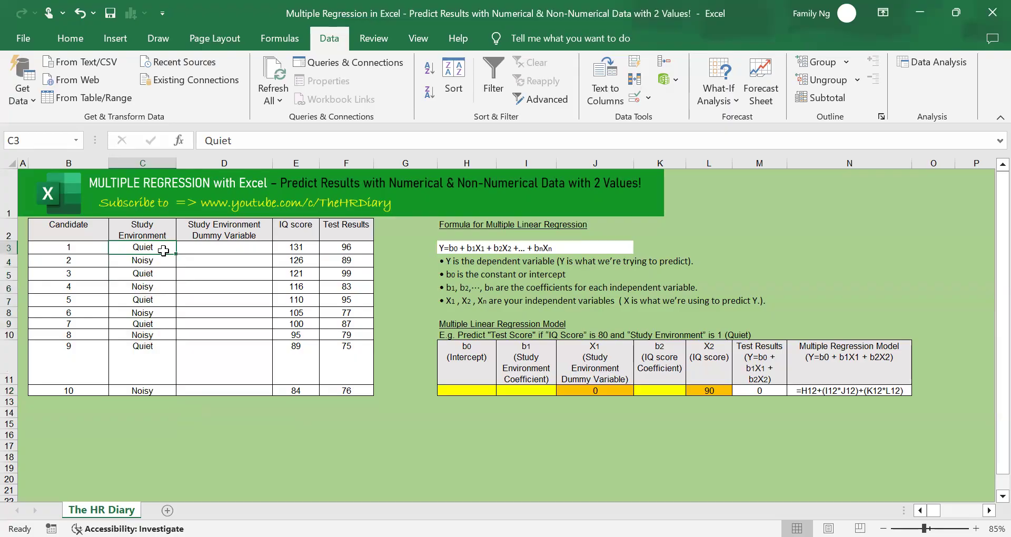
pyautogui.click(163, 260)
pyautogui.moveTo(157, 247); pyautogui.dragTo(168, 390)
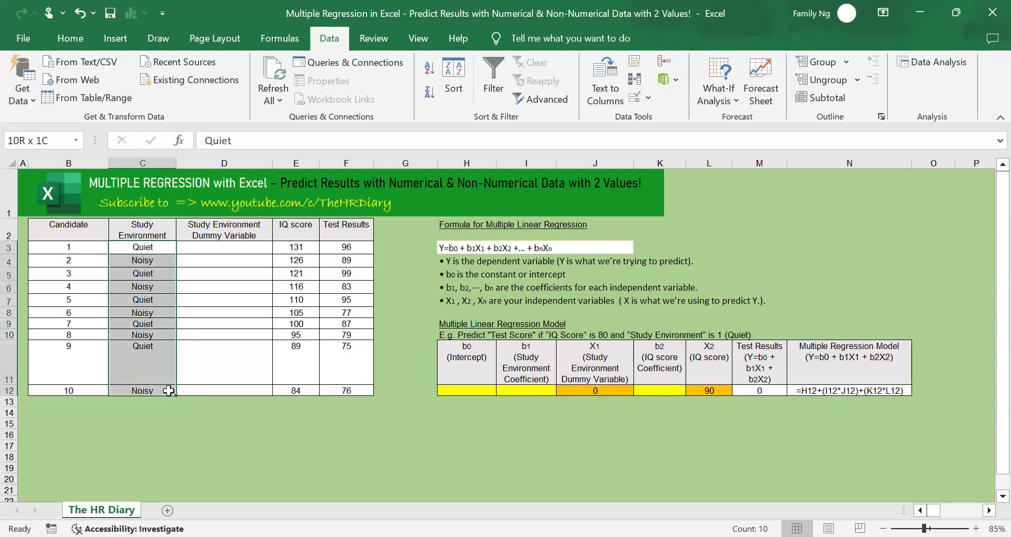
# Enter the dummy variable 1 for every Quiet candidate, in cells D3, D5, D7, D9 and D11
pyautogui.click(219, 249)
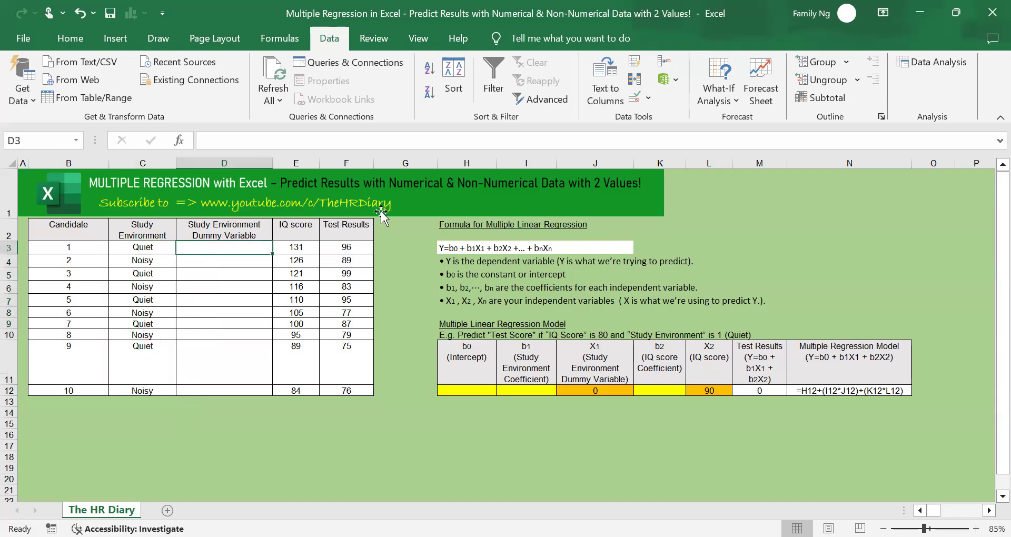
pyautogui.write('1')
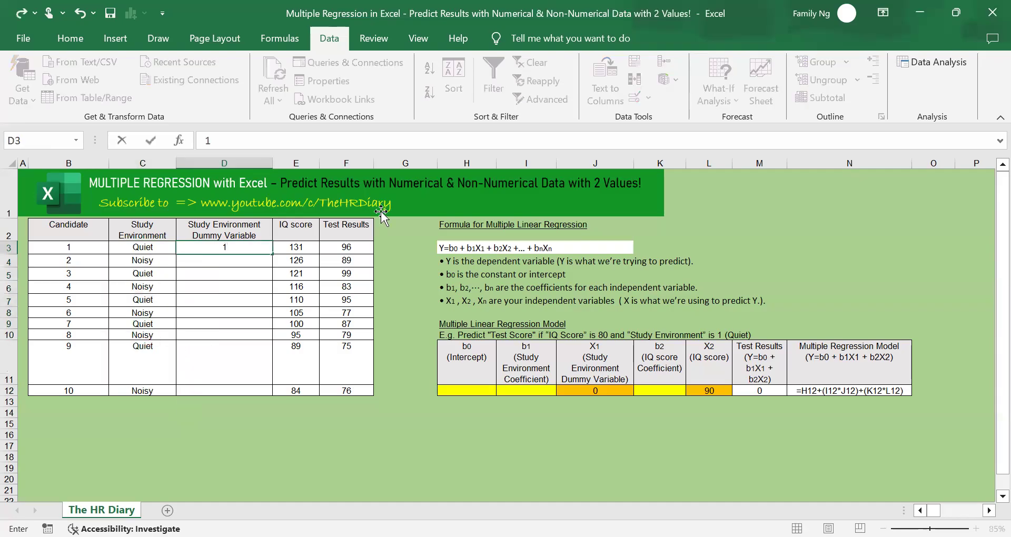
pyautogui.press('Return')
pyautogui.press('Return')
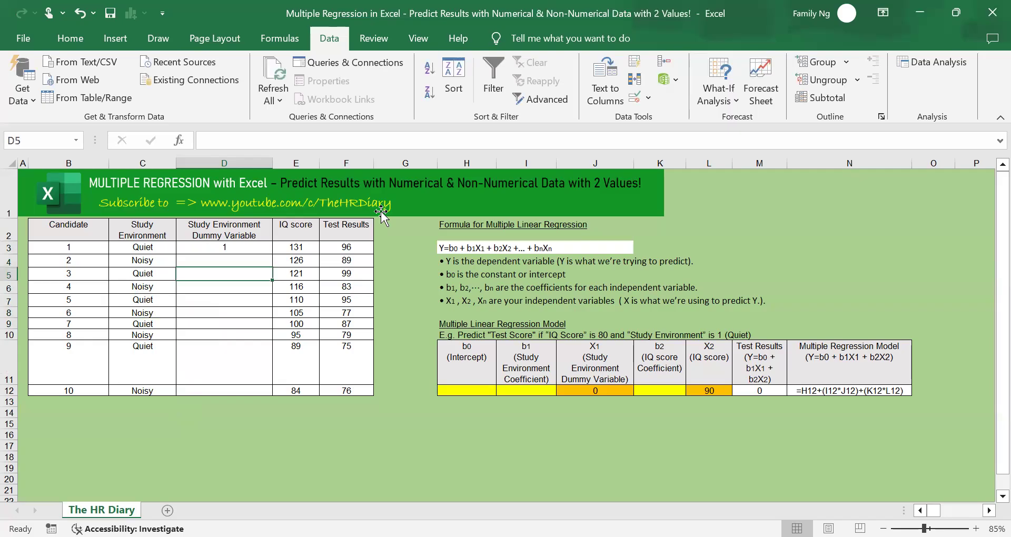
pyautogui.write('1')
pyautogui.press('Return')
pyautogui.press('Return')
pyautogui.write('1')
pyautogui.press('Return')
pyautogui.press('Return')
pyautogui.write('1')
pyautogui.press('Return')
pyautogui.press('Return')
pyautogui.press('Return')
pyautogui.write('1')
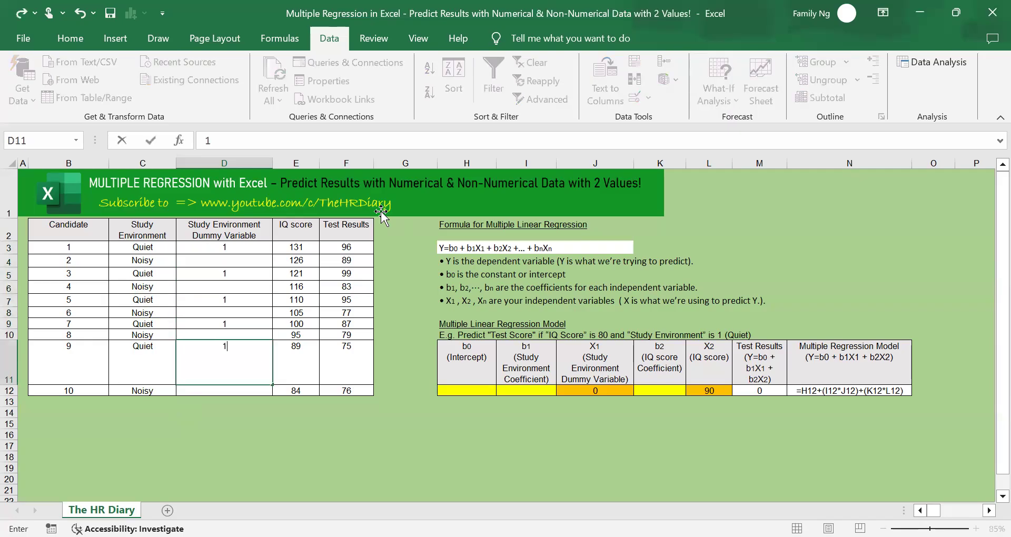
# Enter the dummy variable 0 for every Noisy candidate, in cells D4, D6, D8, D10 and D12
pyautogui.press('Up')
pyautogui.press('Up')
pyautogui.press('Up')
pyautogui.press('Up')
pyautogui.press('Up')
pyautogui.press('Up')
pyautogui.press('Up')
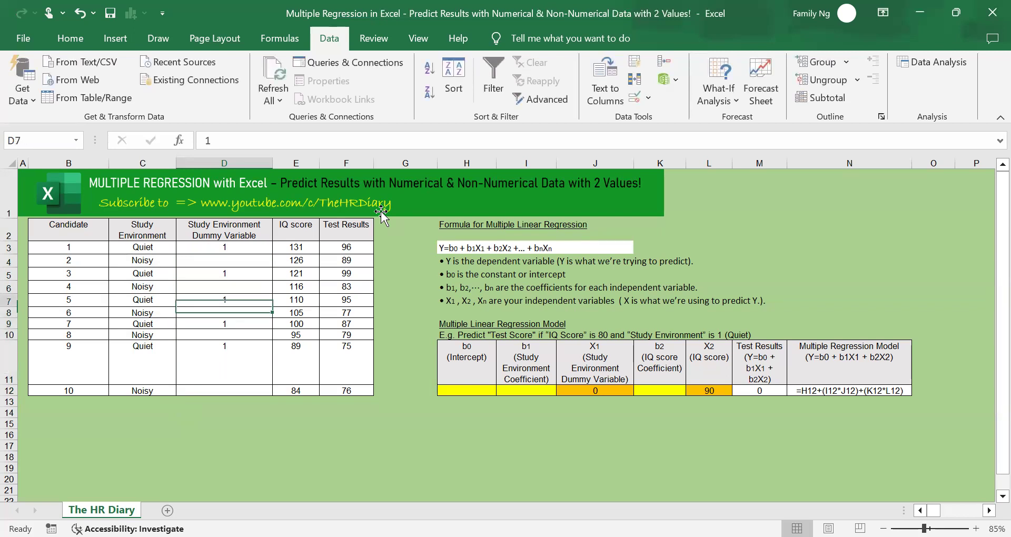
pyautogui.write('0')
pyautogui.press('Return')
pyautogui.press('Return')
pyautogui.write('0')
pyautogui.press('Return')
pyautogui.press('Return')
pyautogui.write('0')
pyautogui.press('Return')
pyautogui.press('Return')
pyautogui.write('0')
pyautogui.press('Return')
pyautogui.press('Return')
pyautogui.press('Return')
pyautogui.press('Up')
pyautogui.write('0')
pyautogui.press('Return')
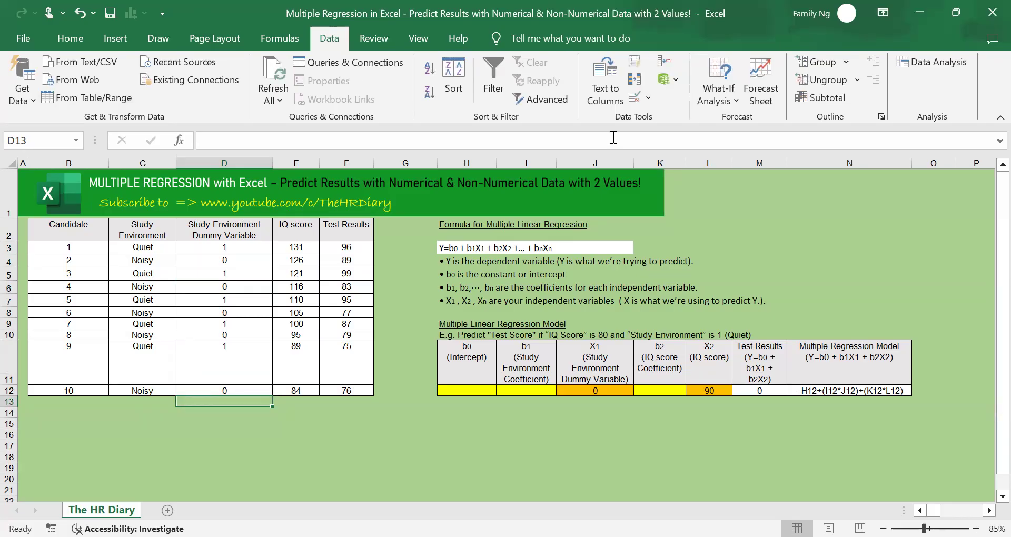
# Start the Regression tool from the Data Analysis tools
pyautogui.click(929, 69)
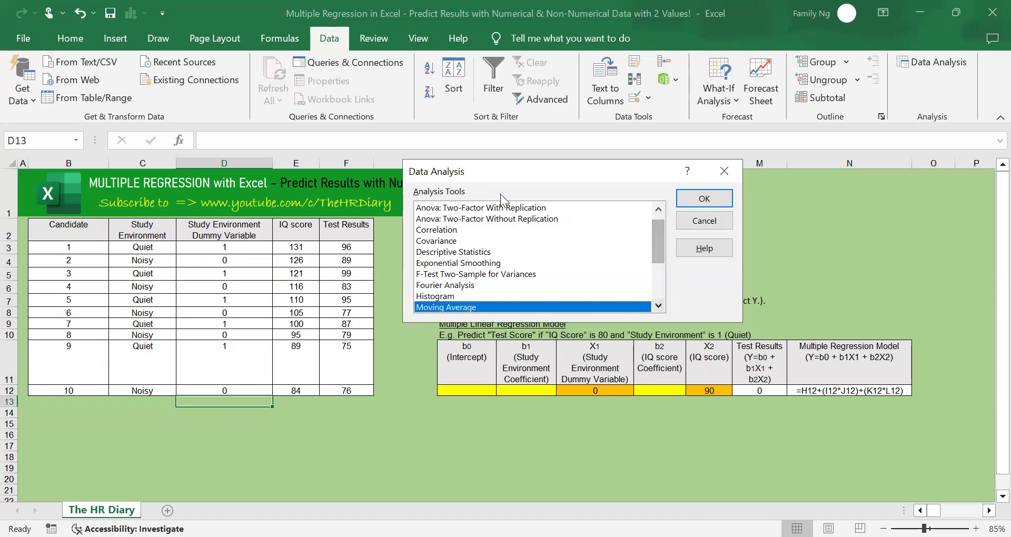
pyautogui.click(658, 306)
pyautogui.click(658, 306)
pyautogui.click(658, 306)
pyautogui.click(658, 307)
pyautogui.click(658, 307)
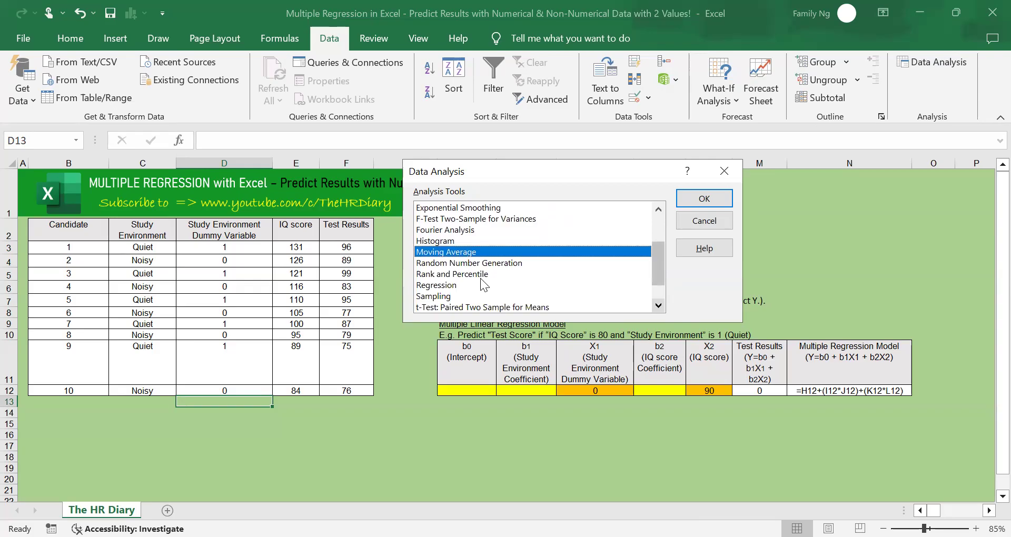
pyautogui.click(449, 287)
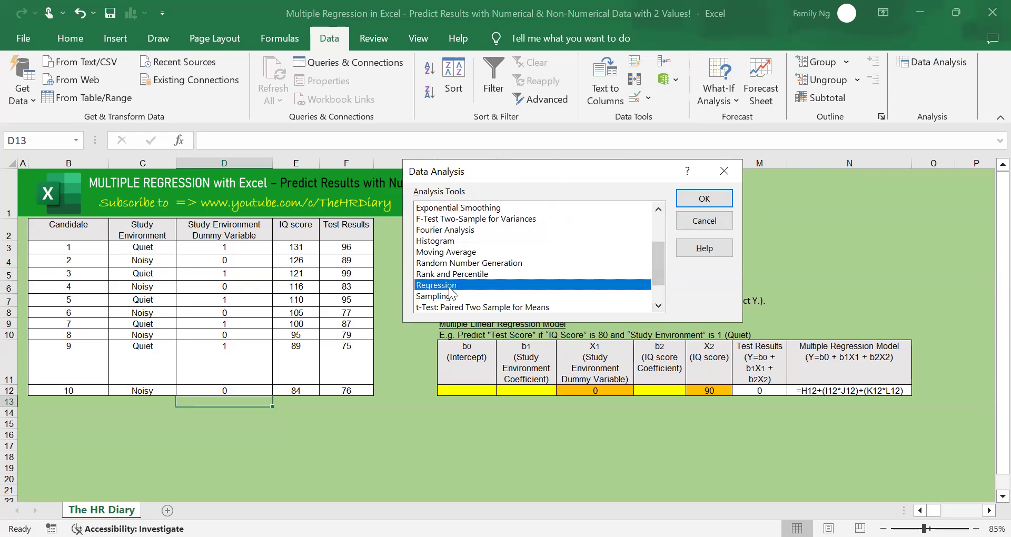
pyautogui.click(714, 203)
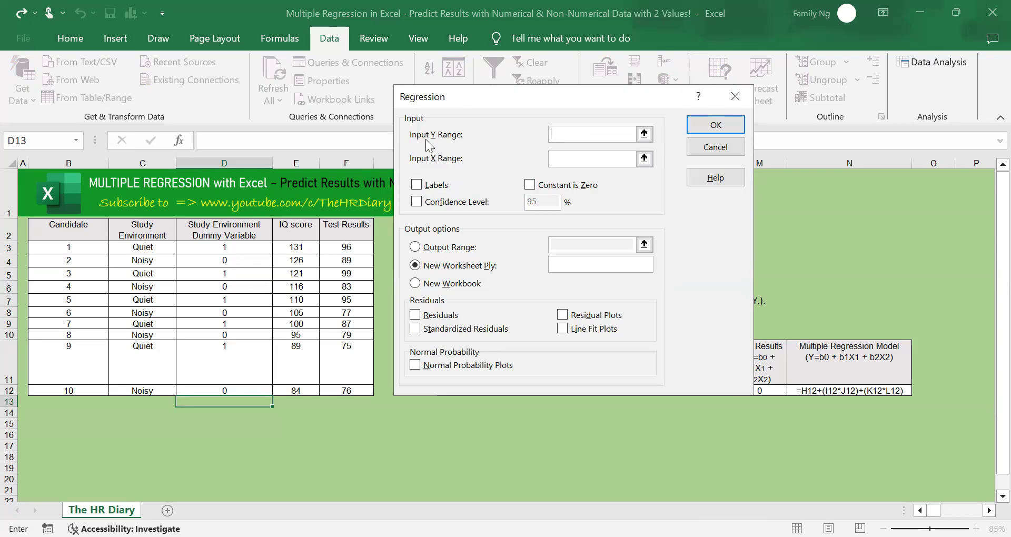
# Set the regression's Input Y Range to $F$2:$F$12 (Test Results) and the Input X Range to $D$2:$E$12 (dummy variable and IQ score)
pyautogui.click(644, 134)
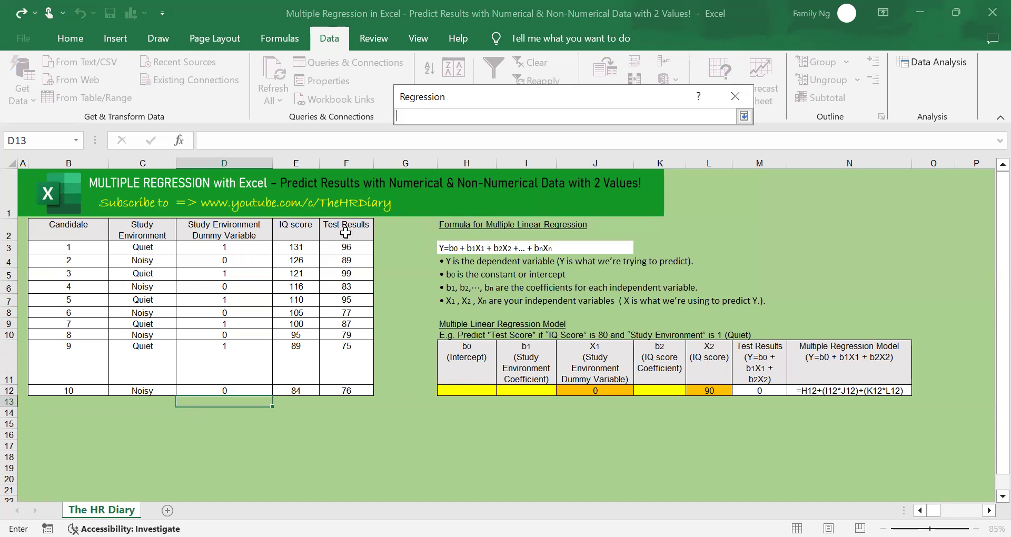
pyautogui.moveTo(344, 233); pyautogui.dragTo(356, 381)
pyautogui.click(743, 116)
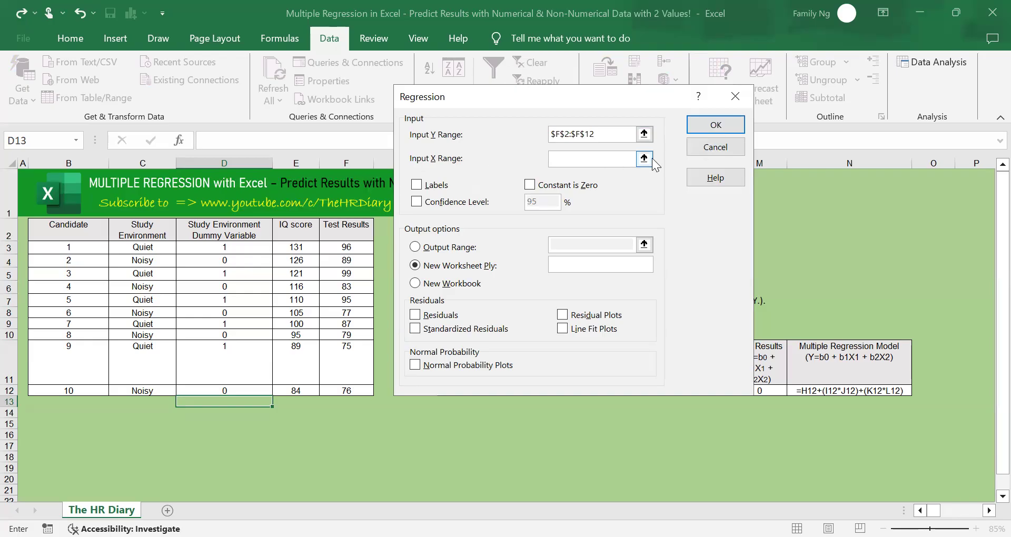
pyautogui.press('Tab')
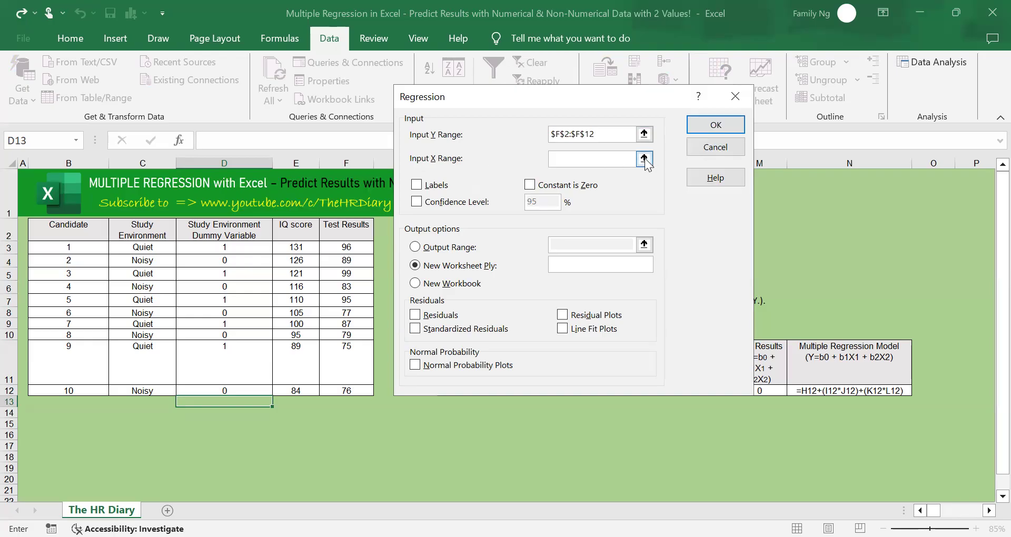
pyautogui.click(643, 158)
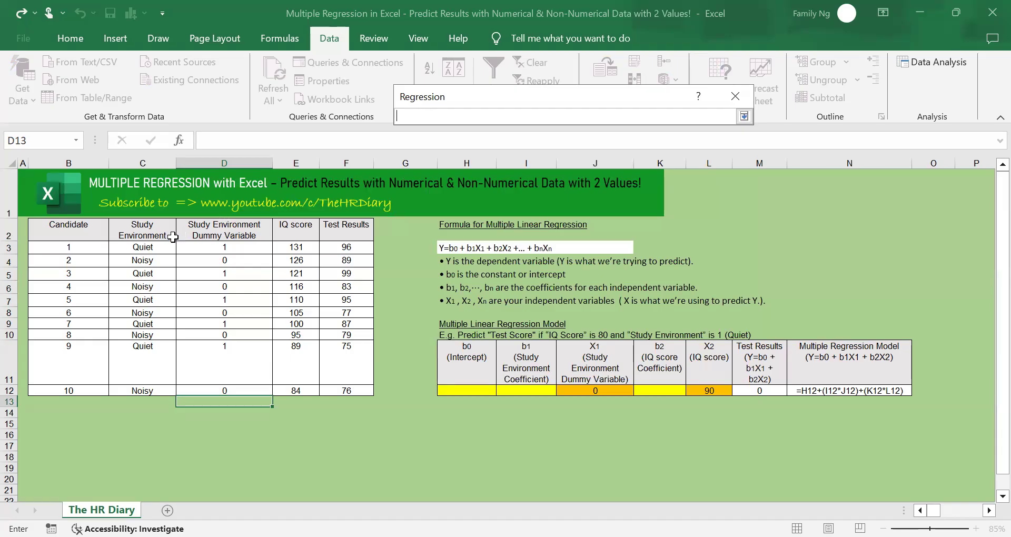
pyautogui.click(216, 233)
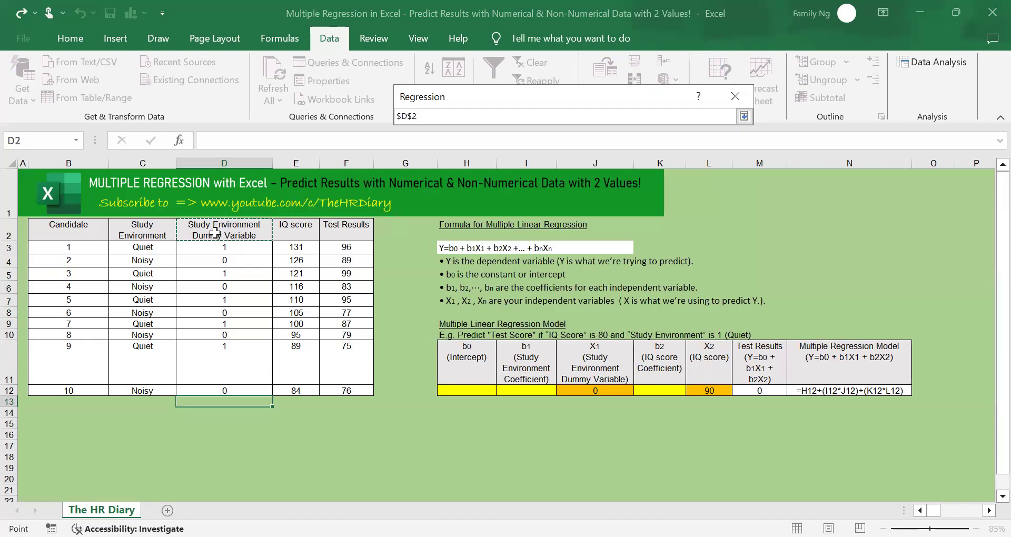
pyautogui.moveTo(215, 233); pyautogui.dragTo(311, 395)
pyautogui.click(743, 116)
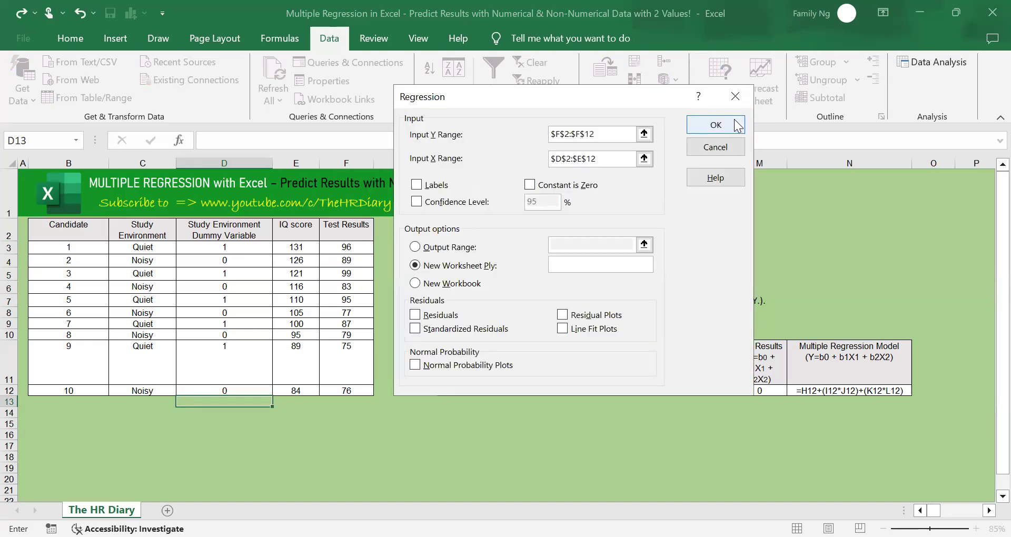
# Run the regression with Labels enabled and the Output Range set to cell $B$14
pyautogui.click(417, 187)
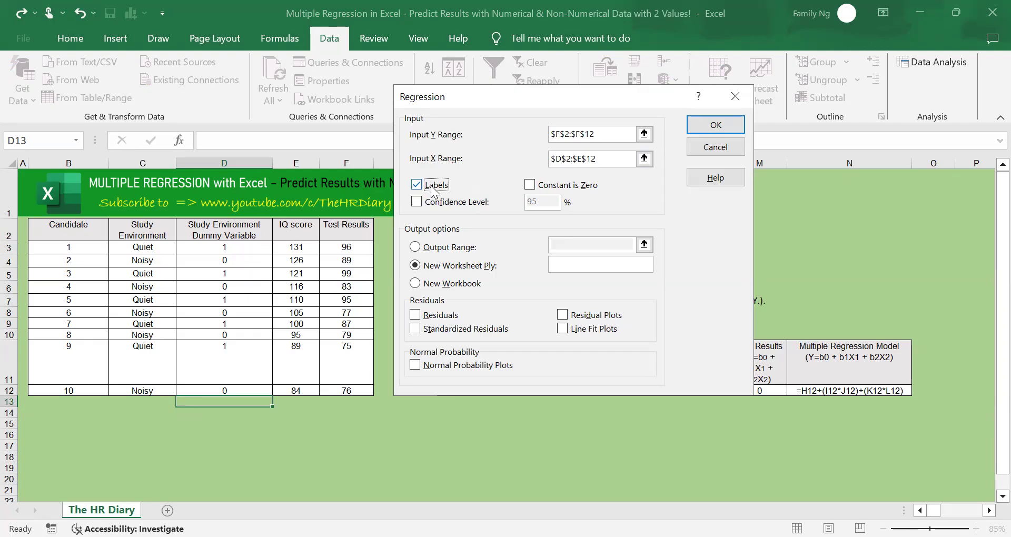
pyautogui.click(424, 251)
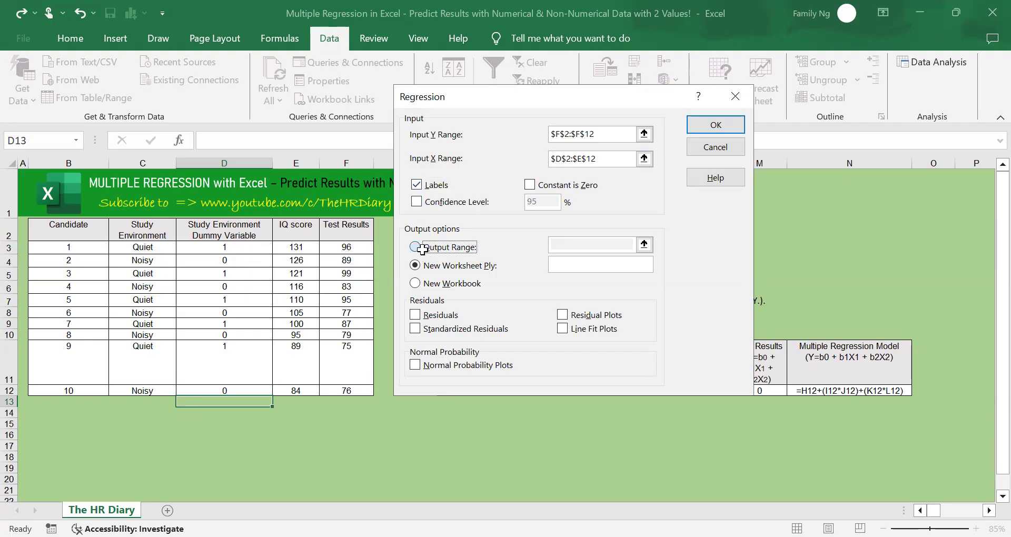
pyautogui.click(643, 239)
pyautogui.click(61, 417)
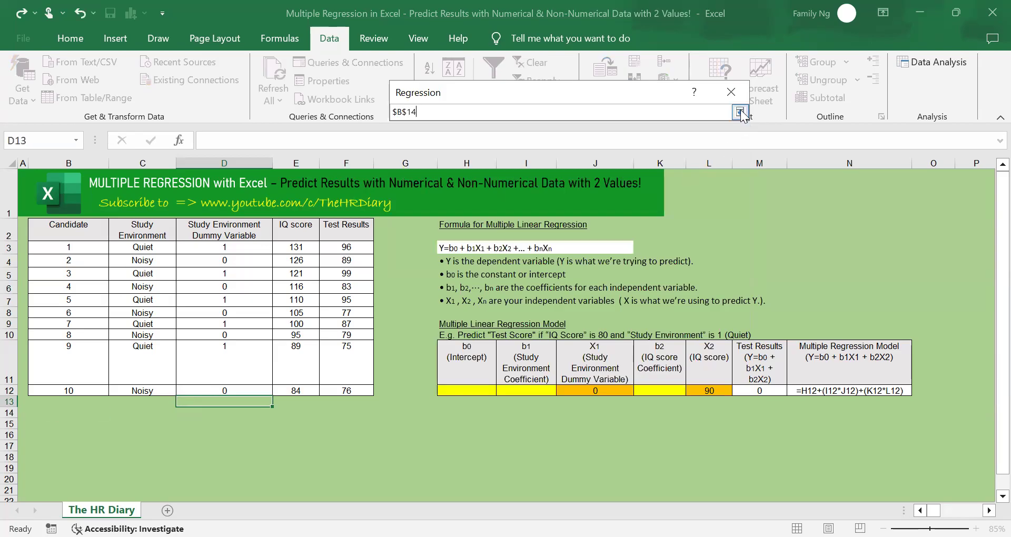
pyautogui.click(740, 111)
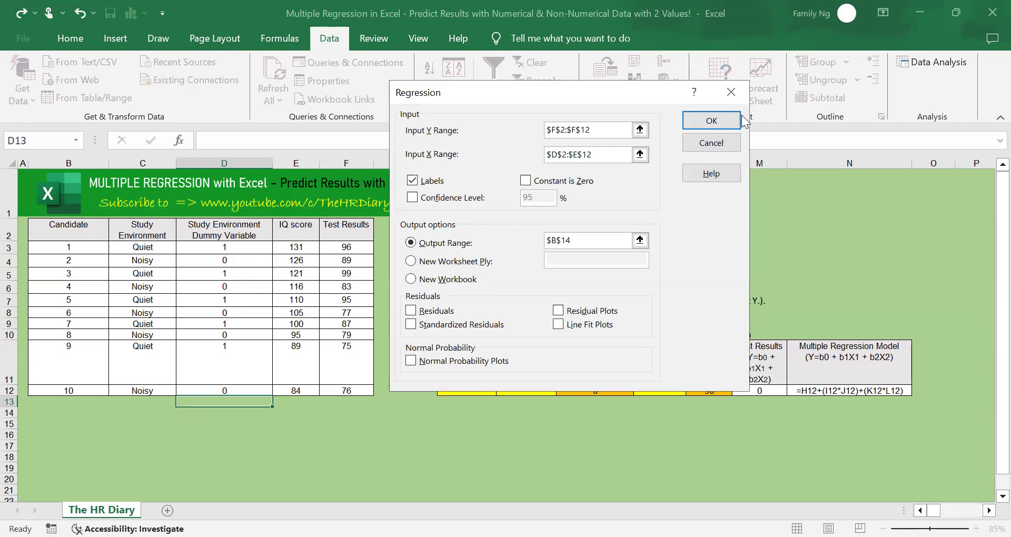
pyautogui.click(712, 121)
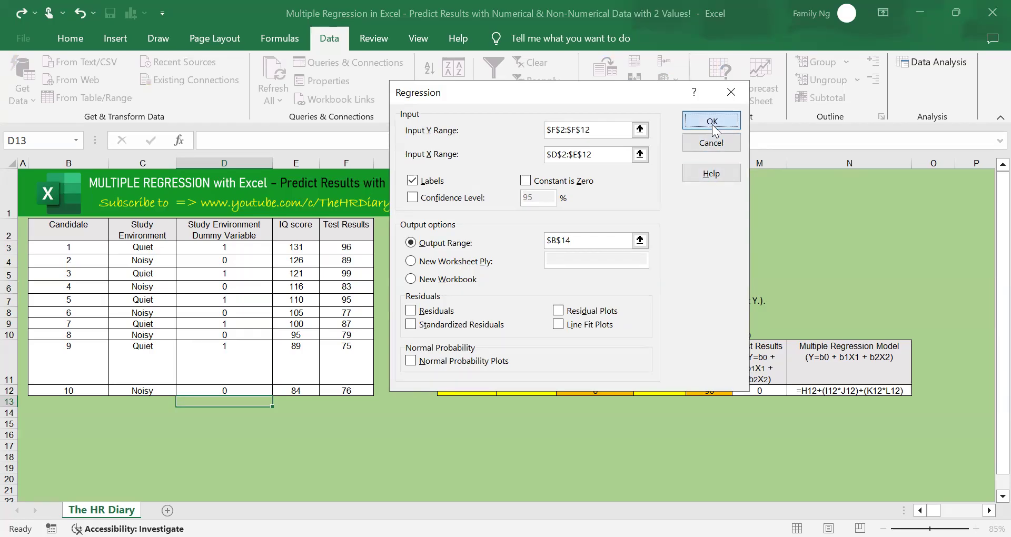
# Format the whole regression summary output as Number with three decimal places
pyautogui.scroll(-3, 314, 356)
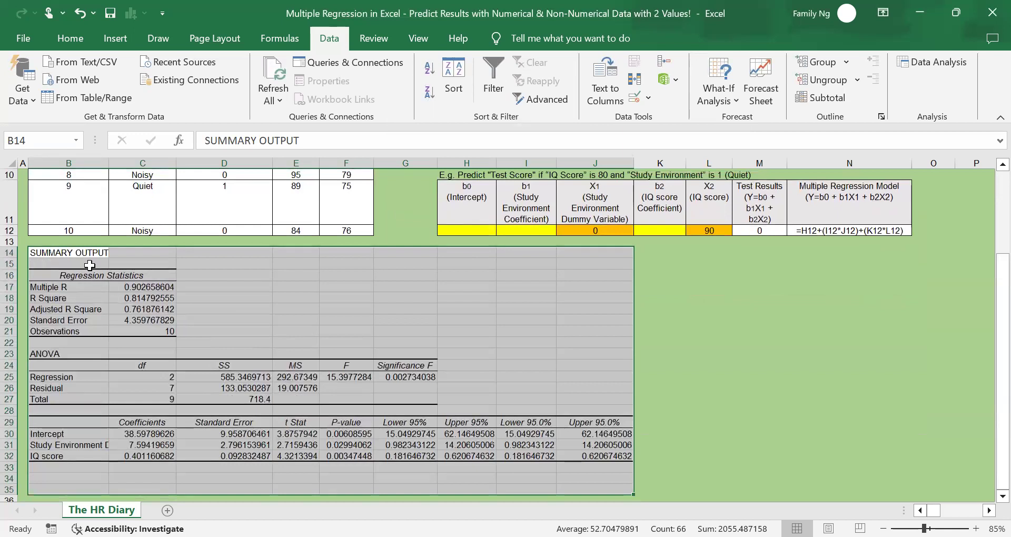
pyautogui.moveTo(87, 253); pyautogui.dragTo(597, 493)
pyautogui.click(87, 39)
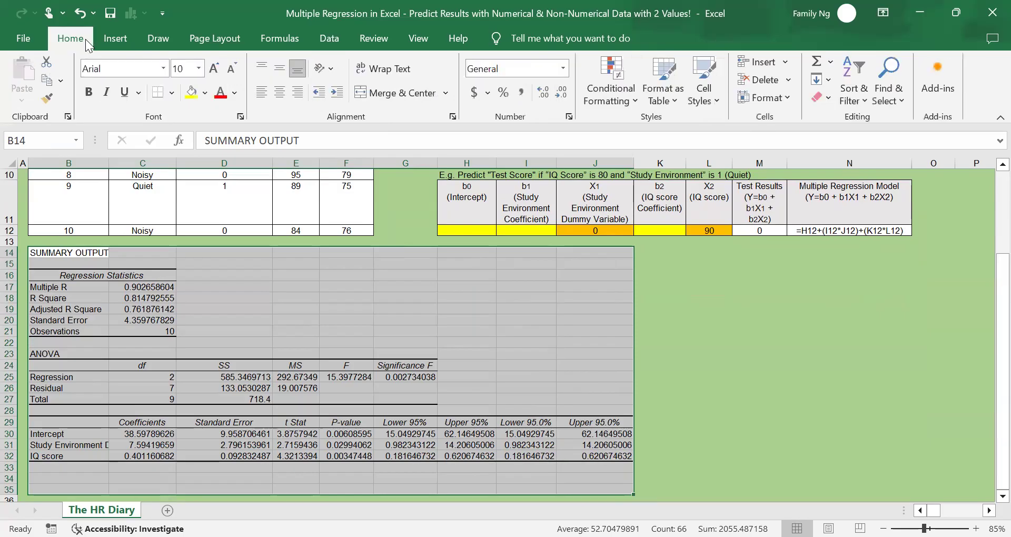
pyautogui.click(564, 76)
pyautogui.click(558, 122)
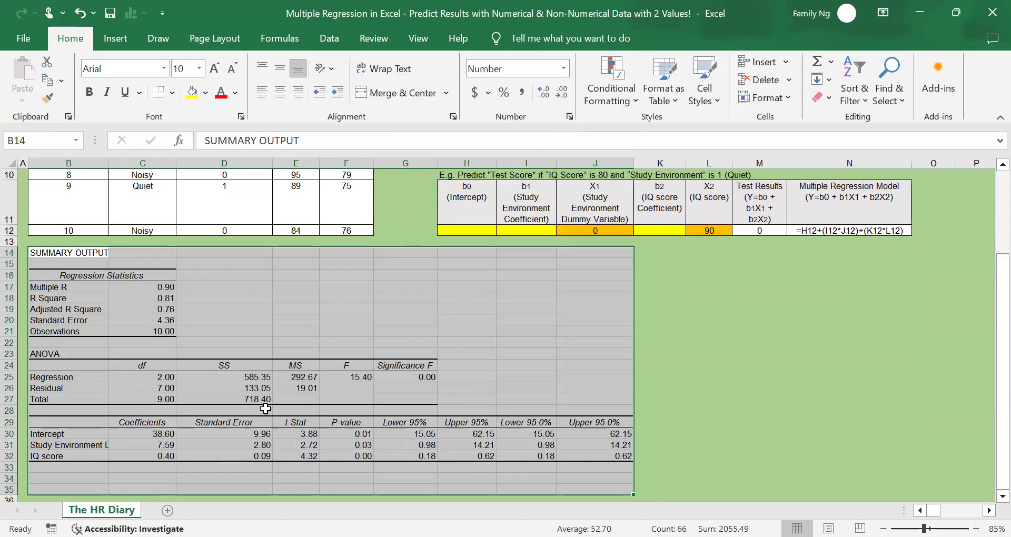
pyautogui.click(544, 92)
pyautogui.click(267, 402)
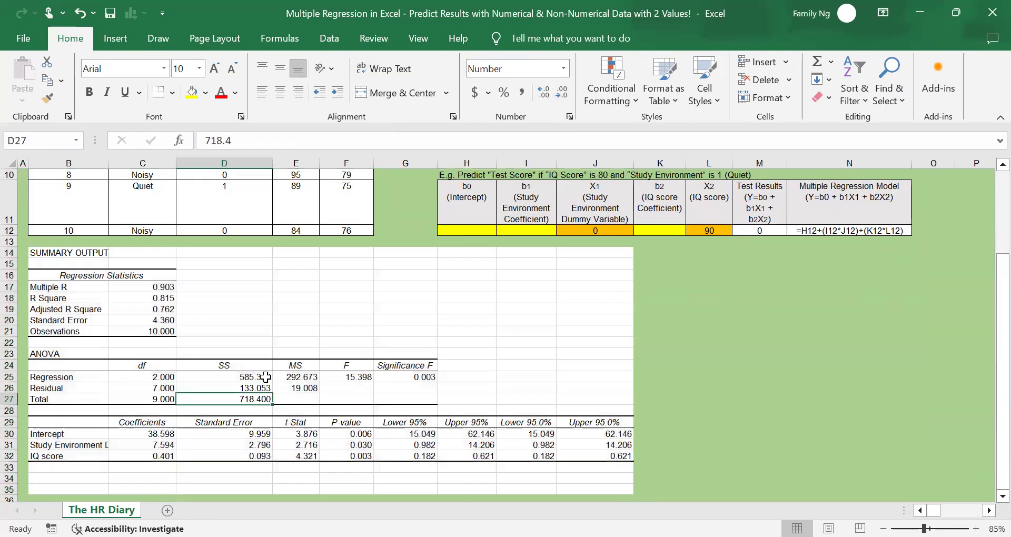
# Examine the regression summary output alongside the candidate table and the multiple regression model
pyautogui.click(266, 376)
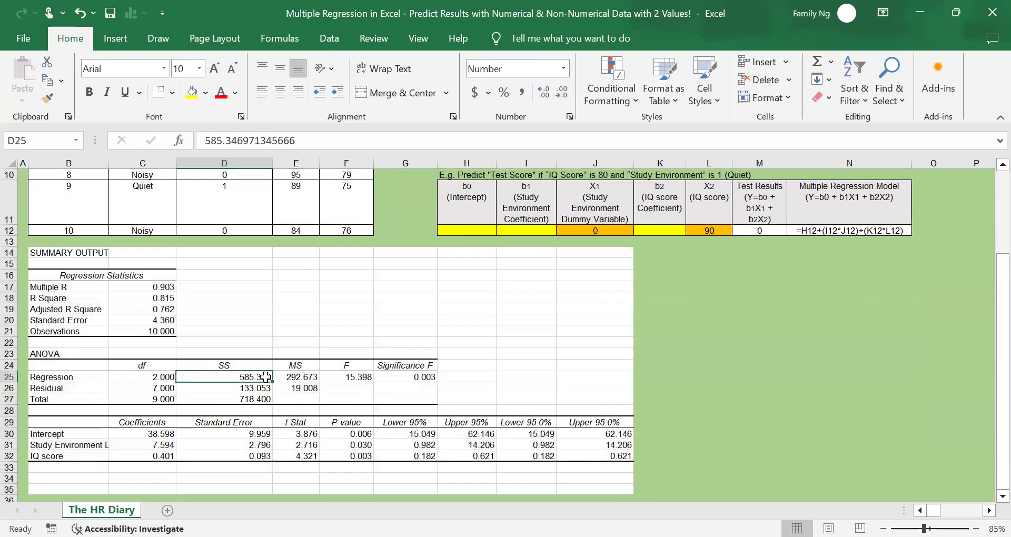
pyautogui.scroll(2, 266, 377)
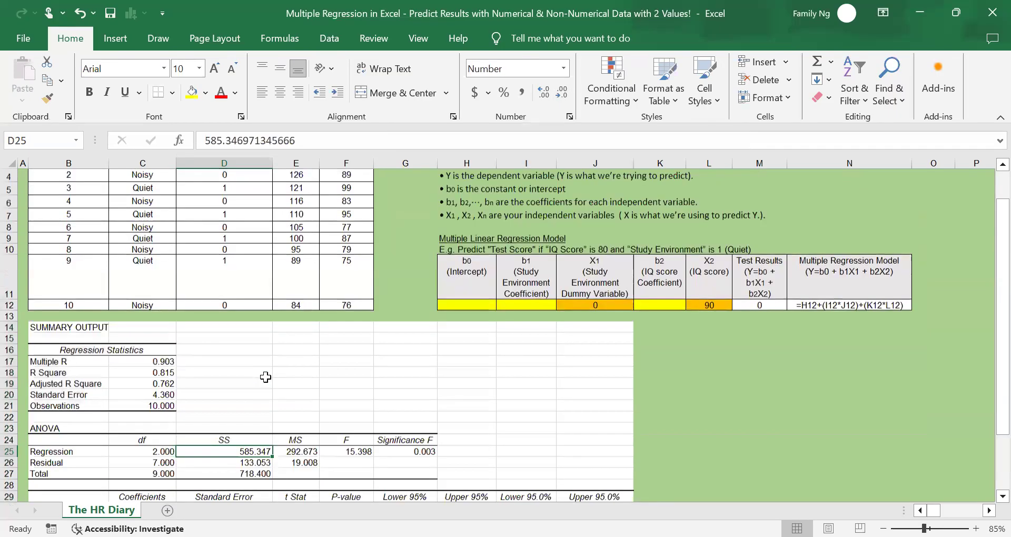
pyautogui.scroll(1, 265, 377)
pyautogui.scroll(-2, 266, 376)
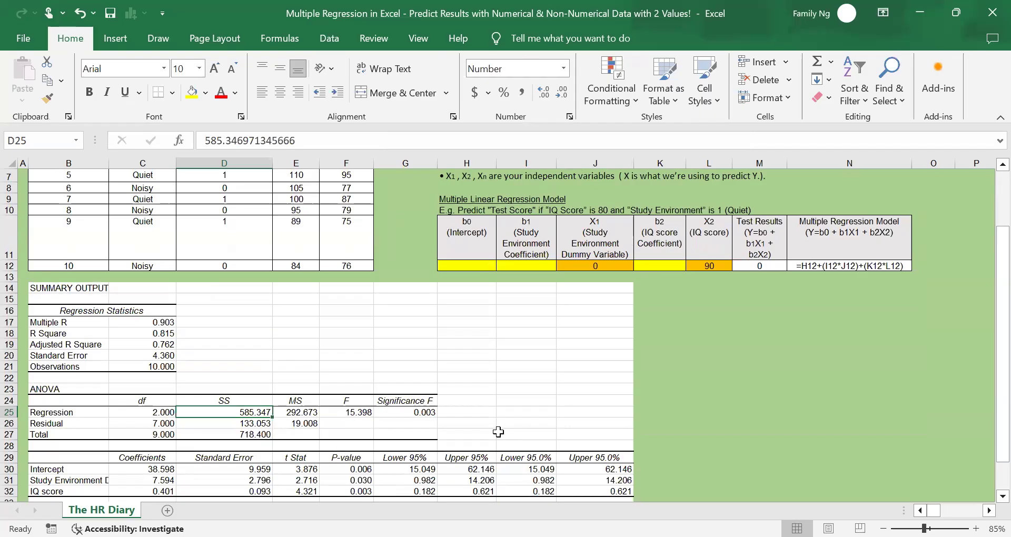
pyautogui.scroll(2, 498, 432)
pyautogui.scroll(-1, 497, 432)
pyautogui.scroll(1, 495, 431)
pyautogui.scroll(-2, 494, 431)
pyautogui.scroll(2, 493, 430)
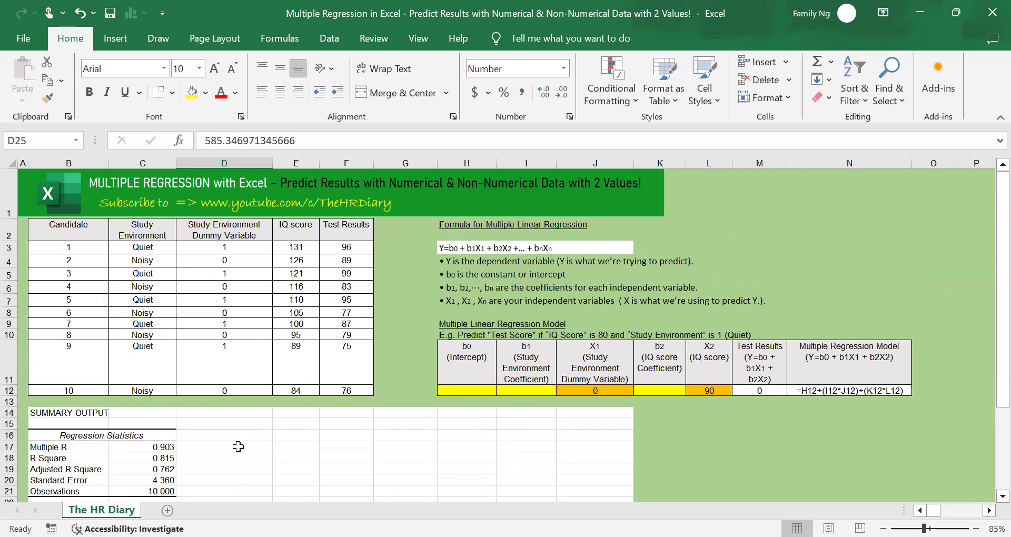
# Highlight the R Square label and value in B18:C18 with yellow fill
pyautogui.moveTo(63, 458); pyautogui.dragTo(173, 458)
pyautogui.click(193, 97)
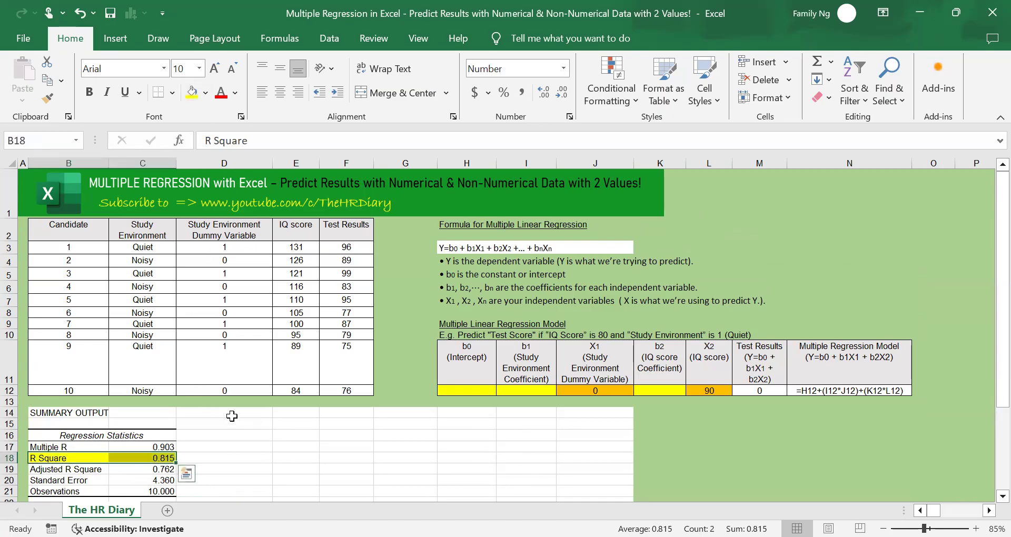
pyautogui.click(150, 458)
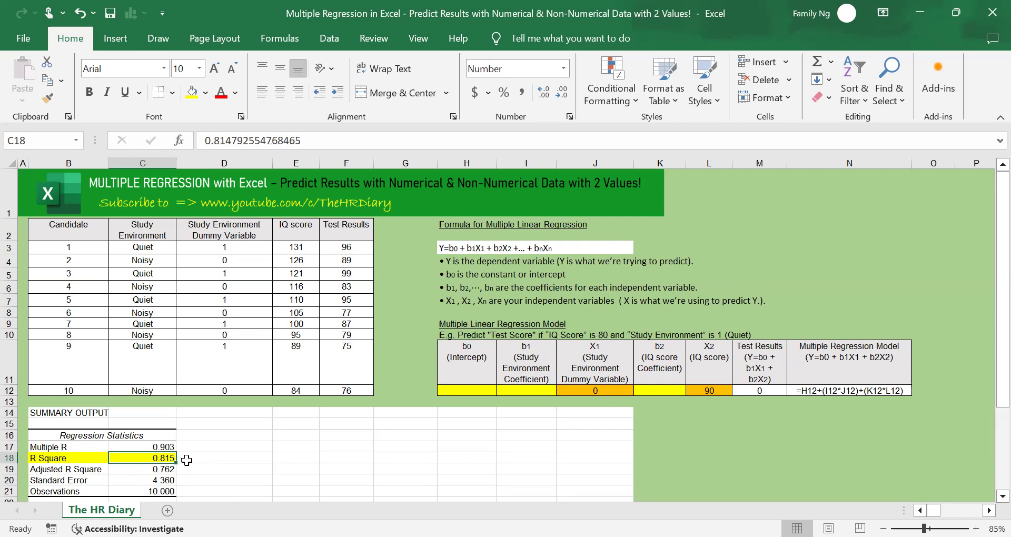
# Highlight the Significance F cells G24:G25 and the P-value cells F29:F32 with yellow fill
pyautogui.scroll(-2, 285, 448)
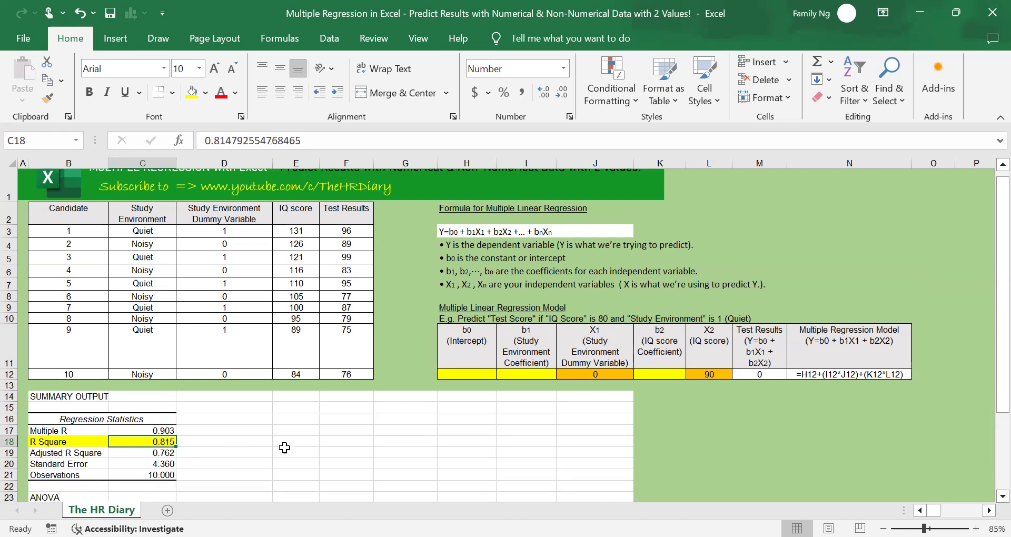
pyautogui.scroll(-1, 284, 447)
pyautogui.moveTo(401, 366); pyautogui.dragTo(403, 379)
pyautogui.click(192, 93)
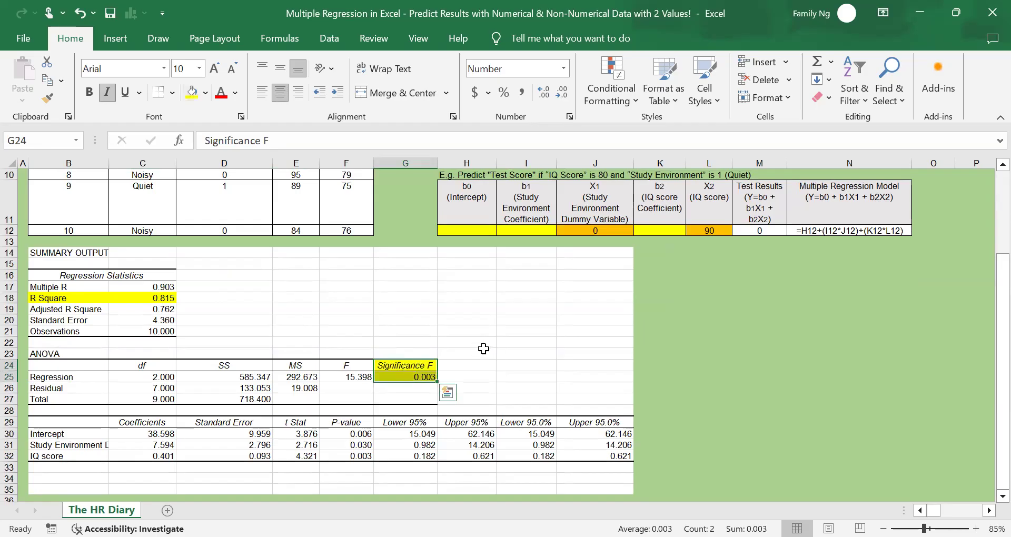
pyautogui.moveTo(362, 420); pyautogui.dragTo(359, 454)
pyautogui.click(192, 93)
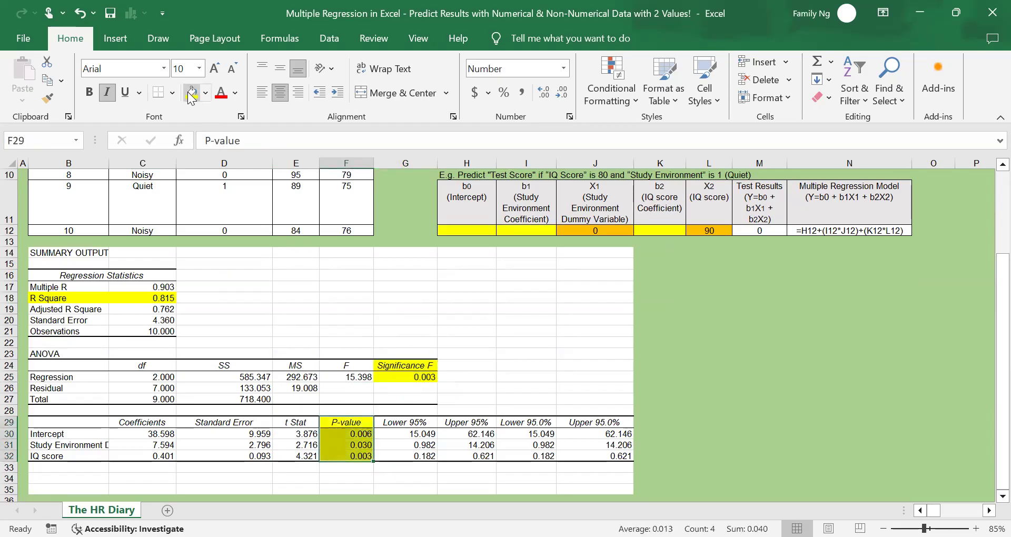
pyautogui.click(519, 340)
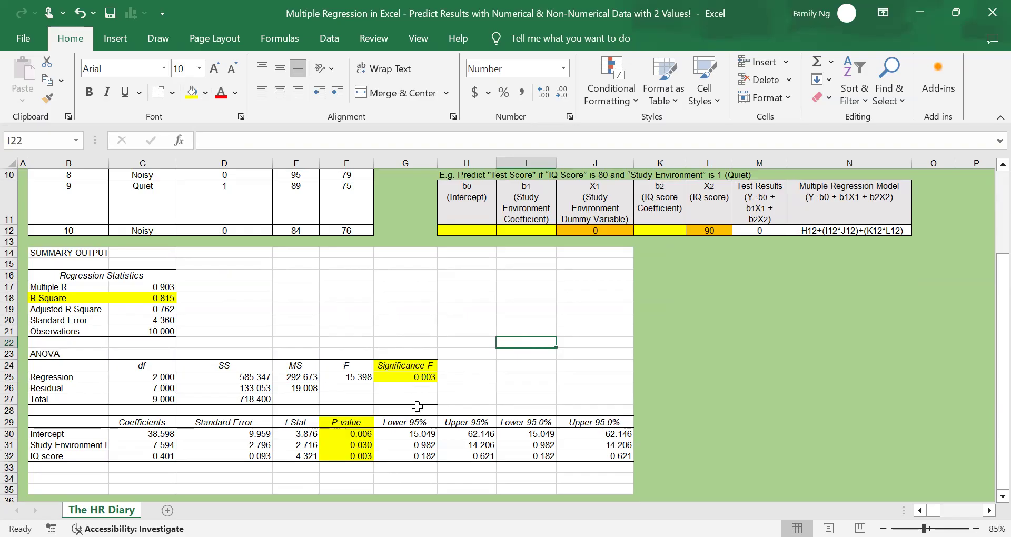
# Wrap the text of the Study Environment Dummy Variable label in cell B31
pyautogui.scroll(-1, 417, 407)
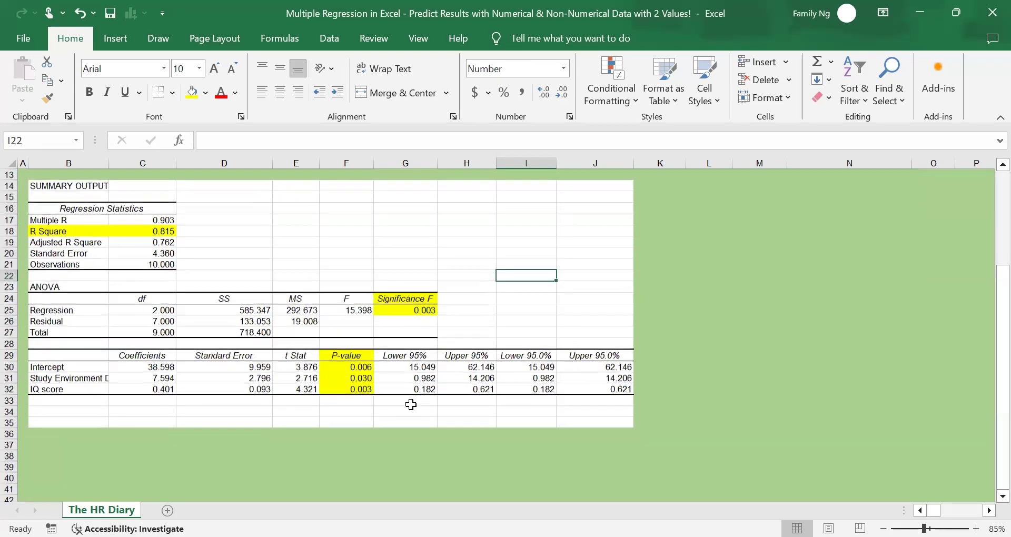
pyautogui.click(60, 378)
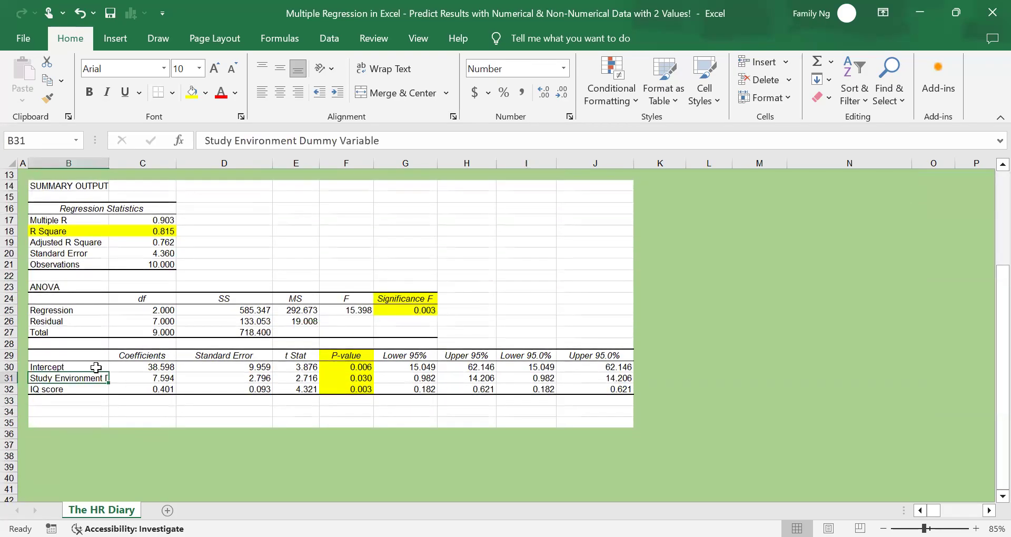
pyautogui.click(384, 69)
pyautogui.click(67, 403)
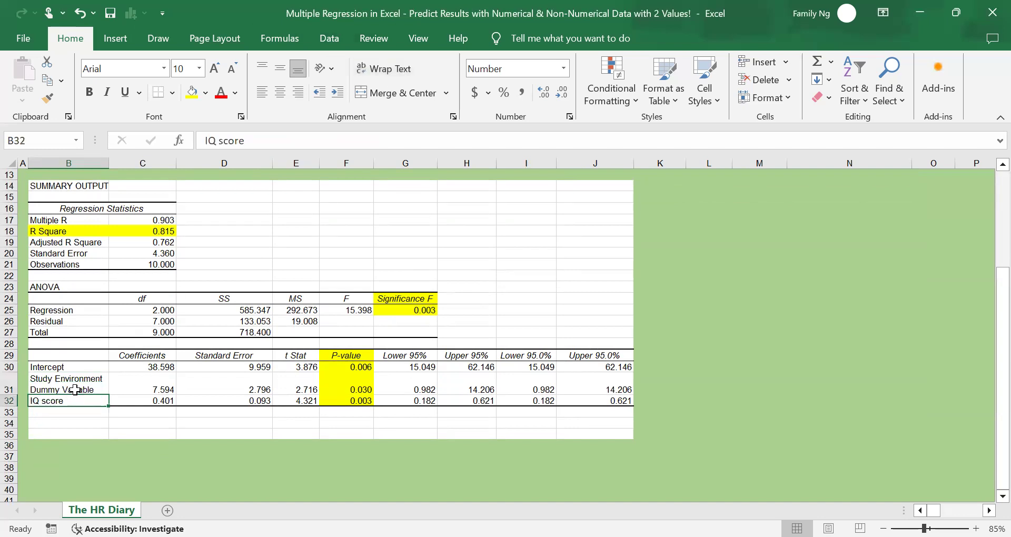
pyautogui.click(84, 373)
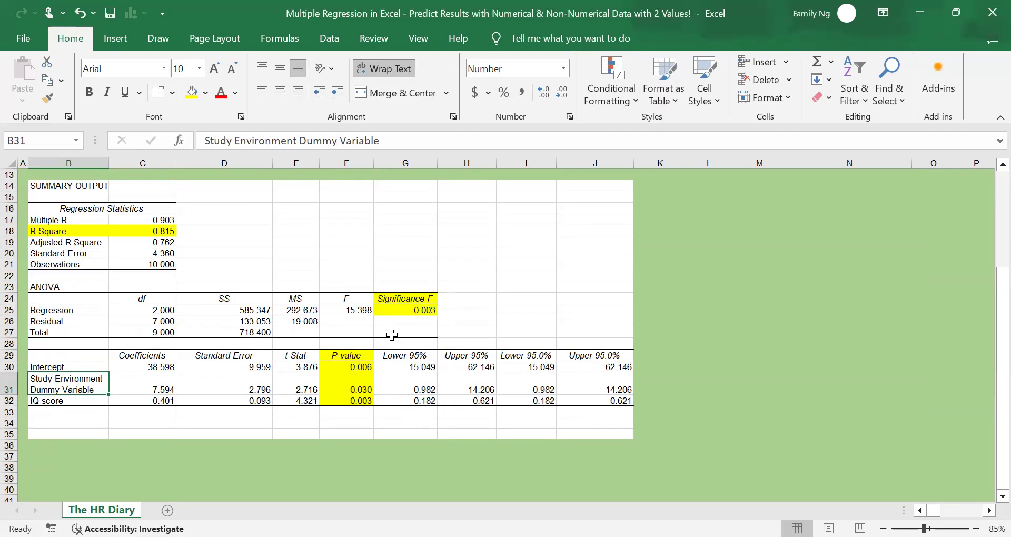
# Examine the Significance F value in the ANOVA table
pyautogui.scroll(2, 392, 335)
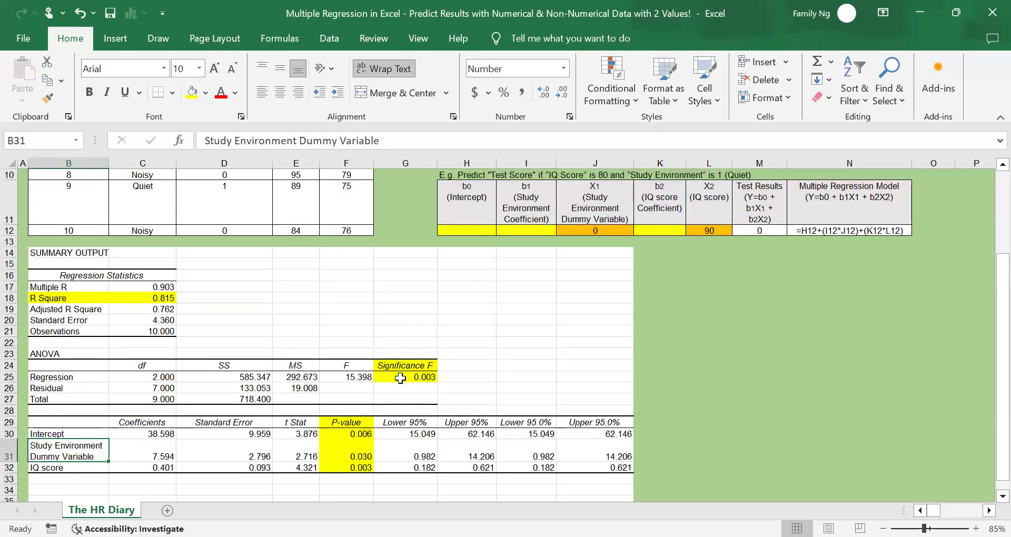
pyautogui.click(398, 384)
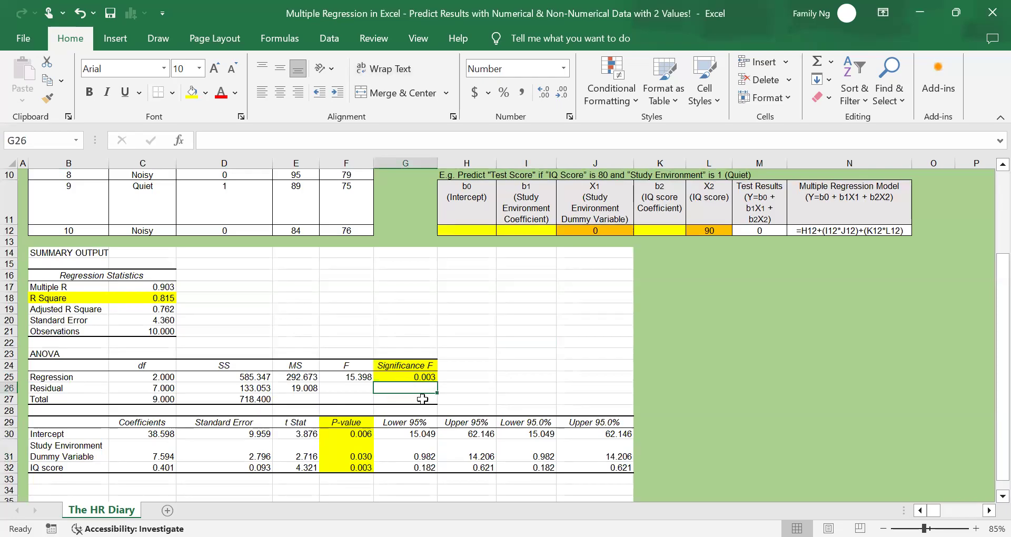
pyautogui.click(428, 376)
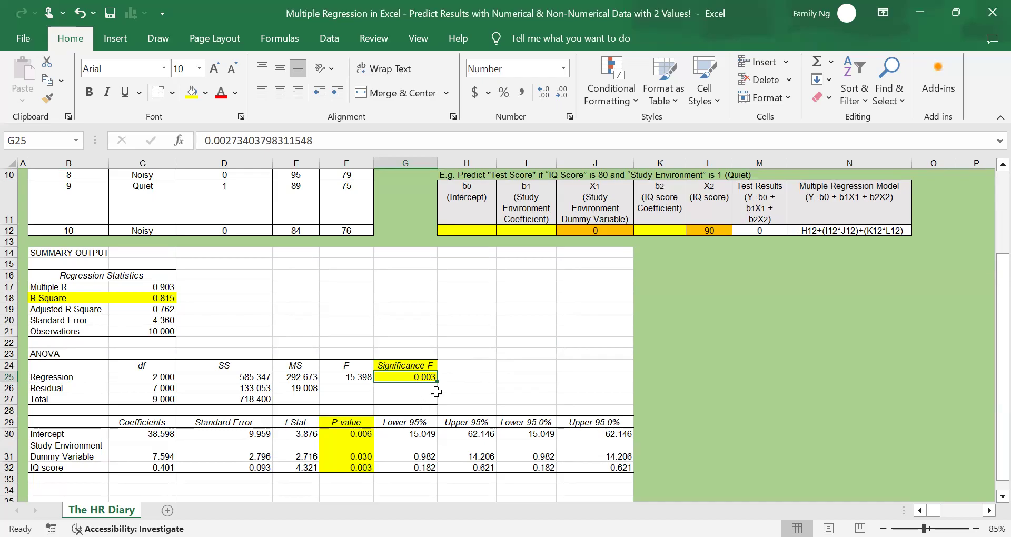
# Examine the P-values of the Study Environment Dummy Variable and IQ score alongside the Significance F value
pyautogui.scroll(-1, 433, 389)
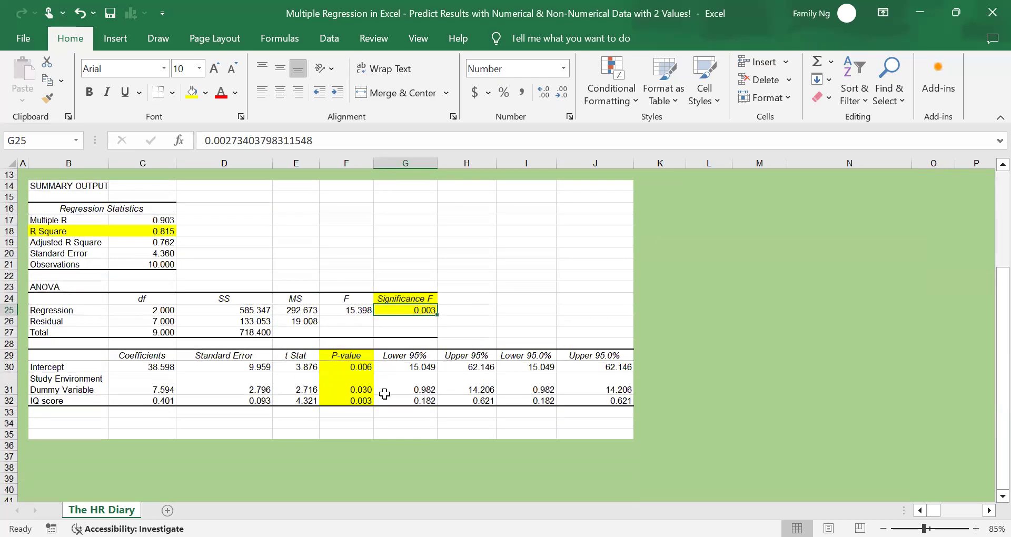
pyautogui.moveTo(91, 395); pyautogui.dragTo(78, 403)
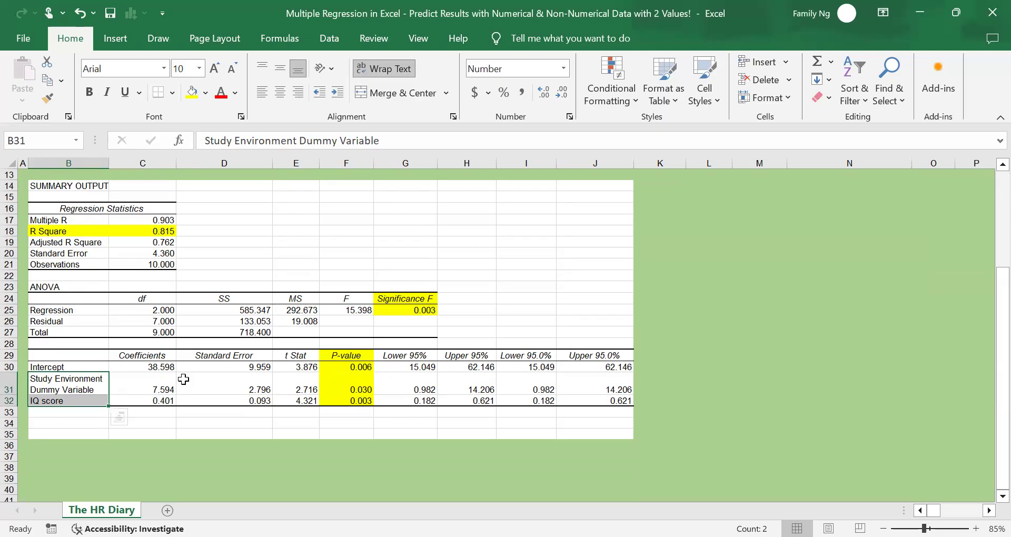
pyautogui.click(344, 387)
pyautogui.moveTo(344, 387); pyautogui.dragTo(340, 402)
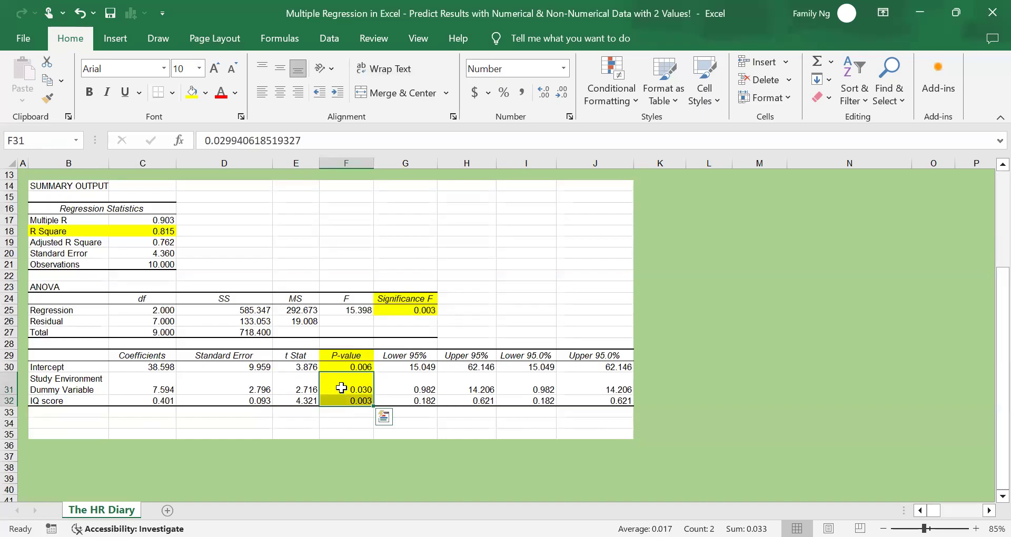
pyautogui.click(396, 313)
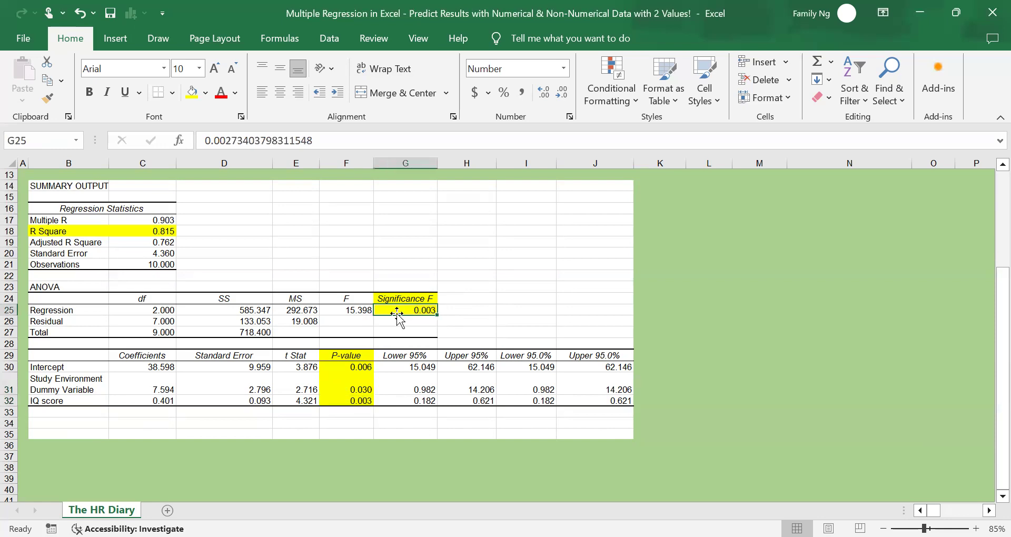
pyautogui.moveTo(345, 377); pyautogui.dragTo(344, 403)
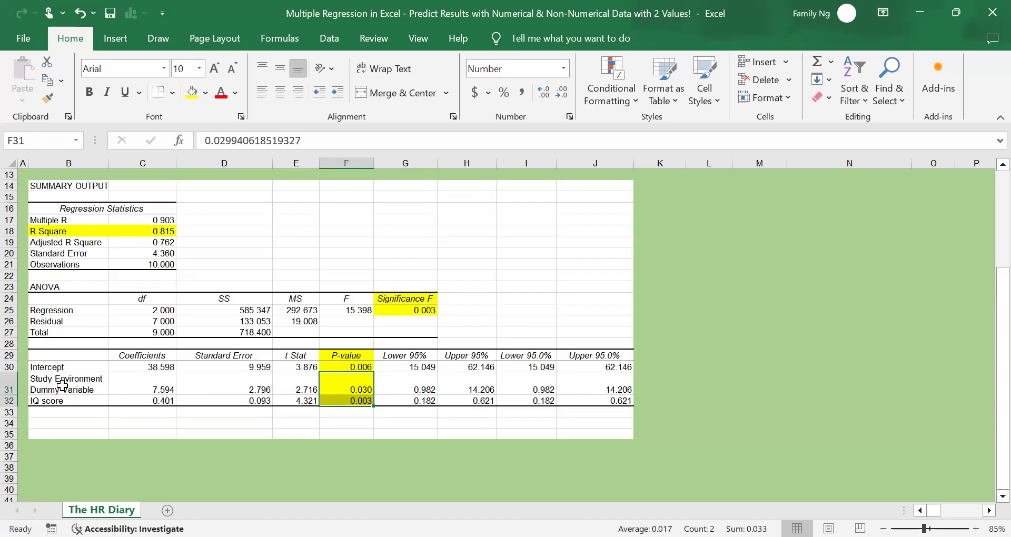
pyautogui.click(102, 390)
pyautogui.click(329, 378)
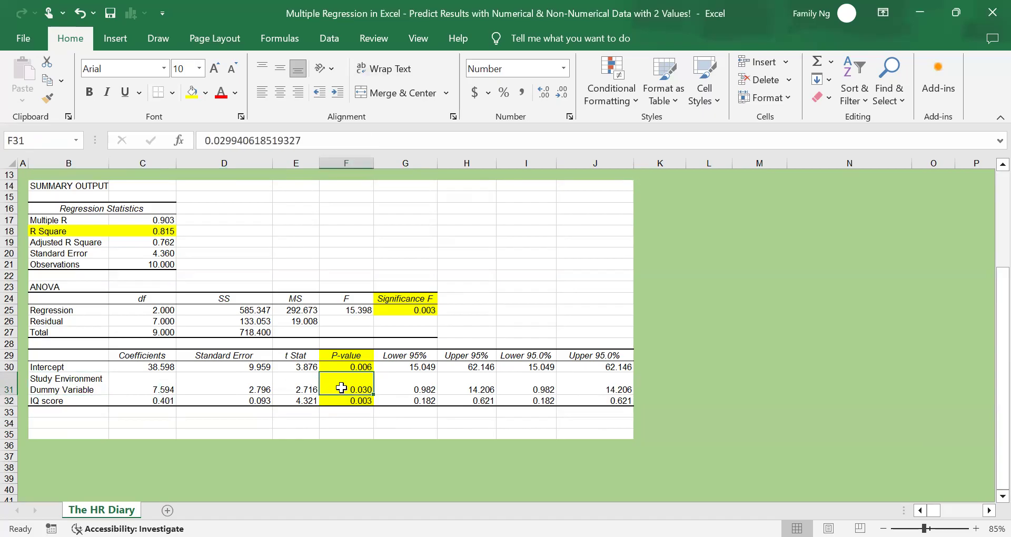
pyautogui.click(94, 400)
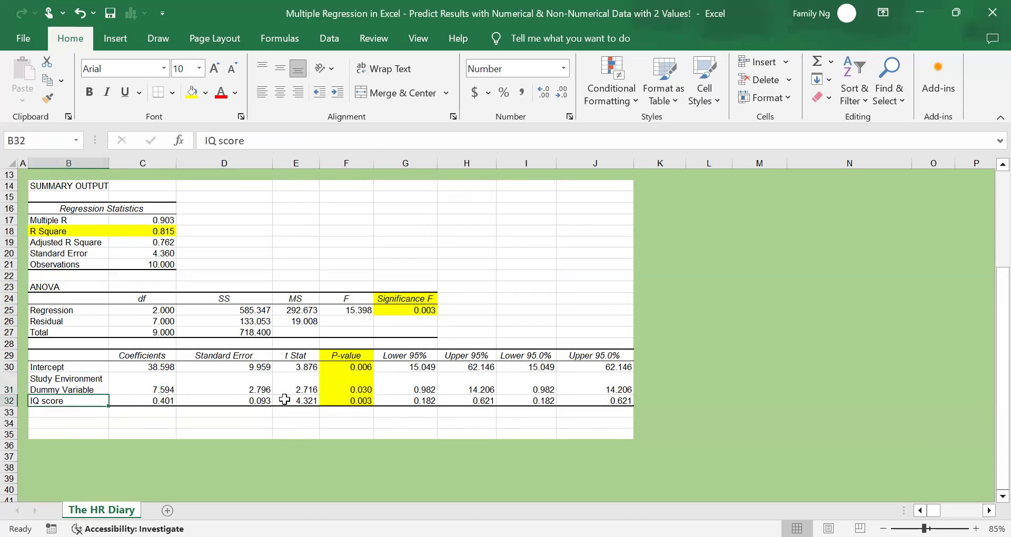
pyautogui.click(355, 411)
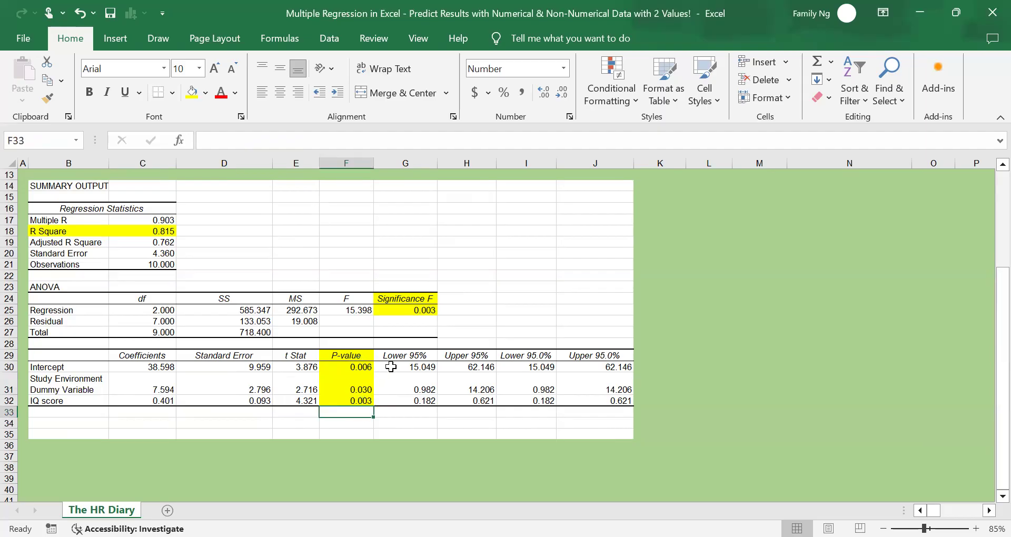
pyautogui.click(511, 318)
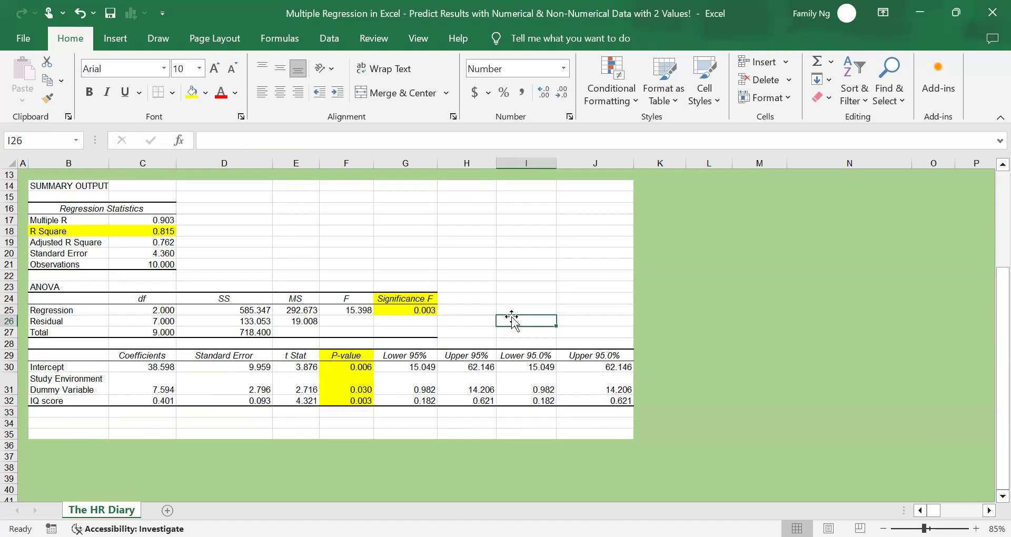
# Examine the multiple linear regression formula in H3 and its term definitions against the dependent and independent variable columns
pyautogui.scroll(4, 512, 318)
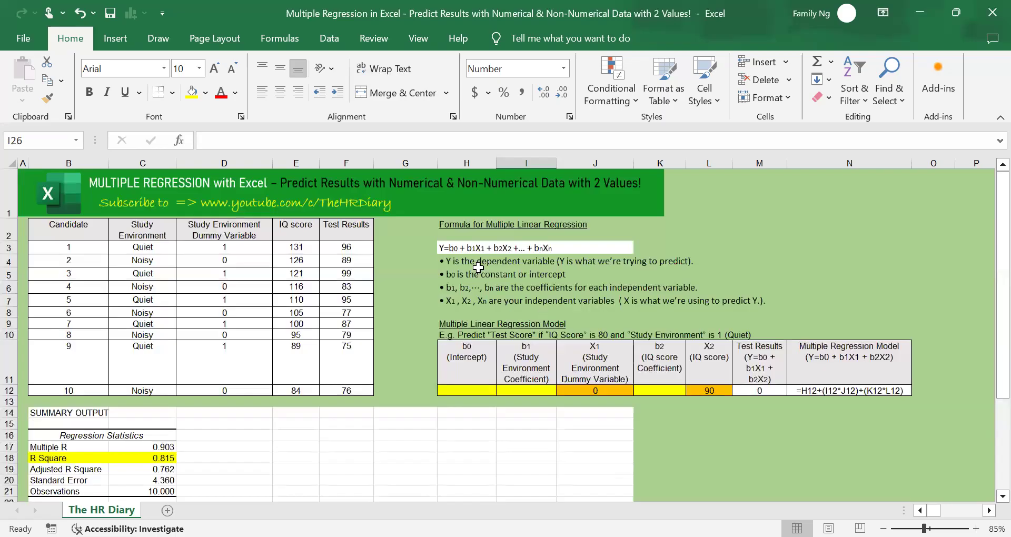
pyautogui.click(456, 248)
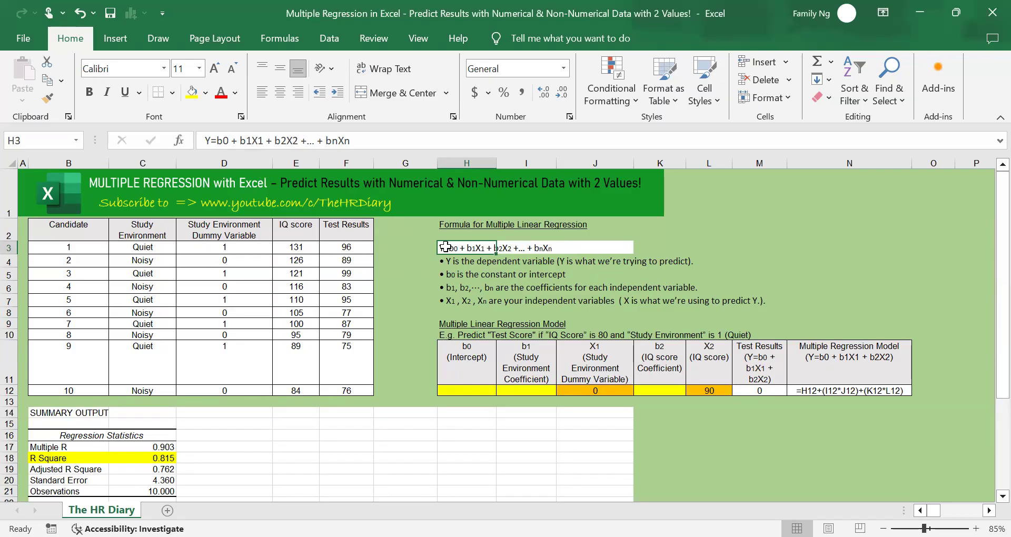
pyautogui.moveTo(334, 227); pyautogui.dragTo(346, 387)
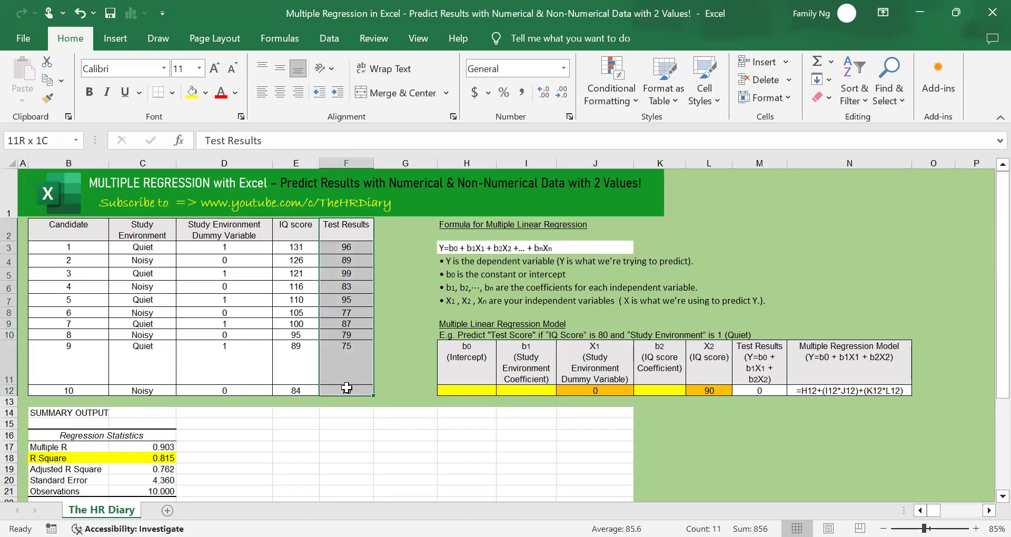
pyautogui.click(453, 250)
pyautogui.click(451, 275)
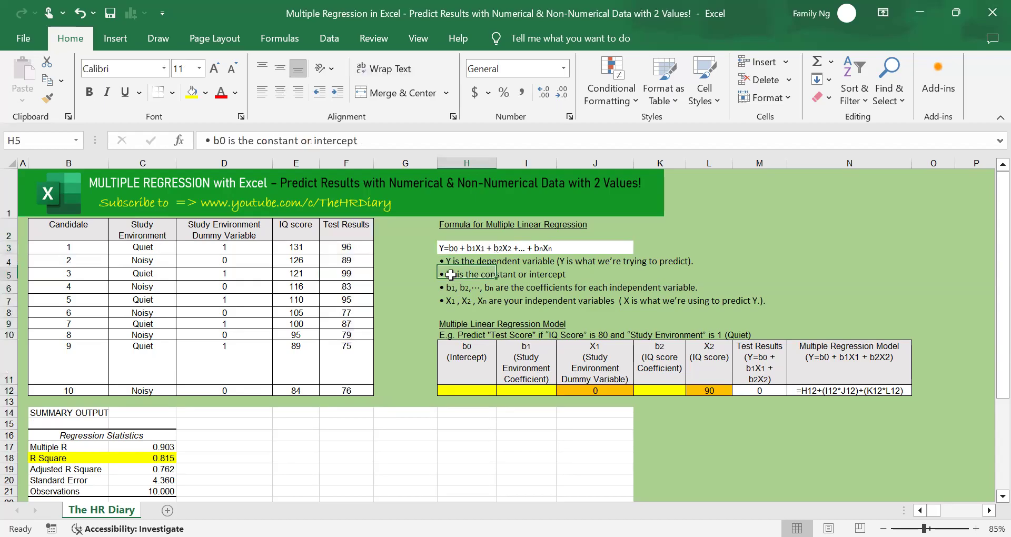
pyautogui.click(450, 247)
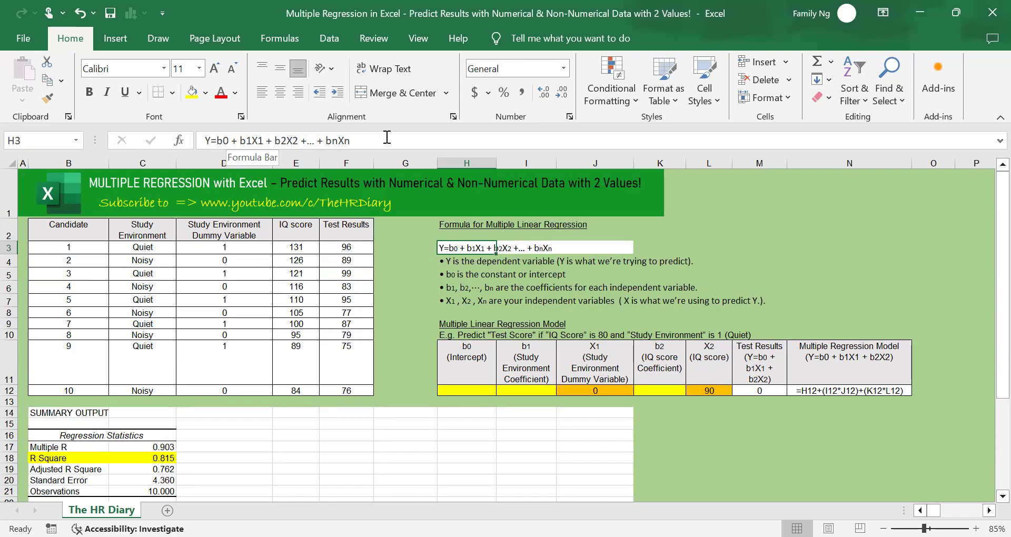
pyautogui.click(558, 274)
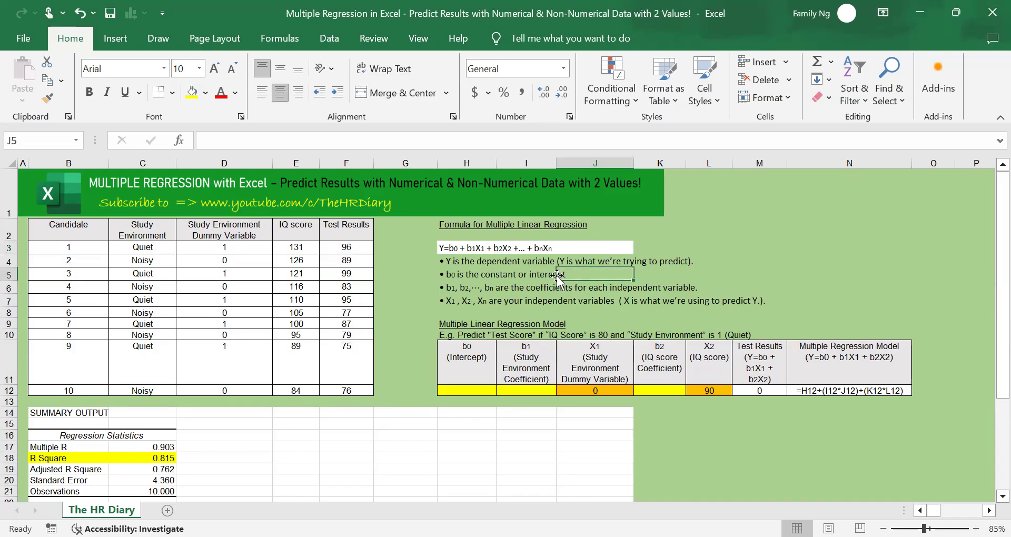
pyautogui.moveTo(231, 229); pyautogui.dragTo(240, 380)
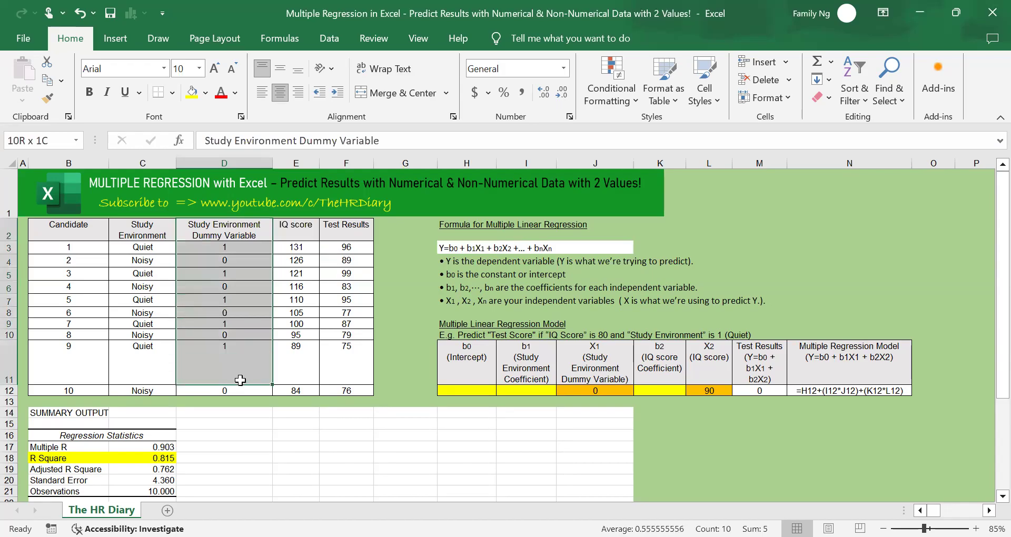
pyautogui.moveTo(297, 233); pyautogui.dragTo(296, 392)
pyautogui.moveTo(252, 237); pyautogui.dragTo(290, 393)
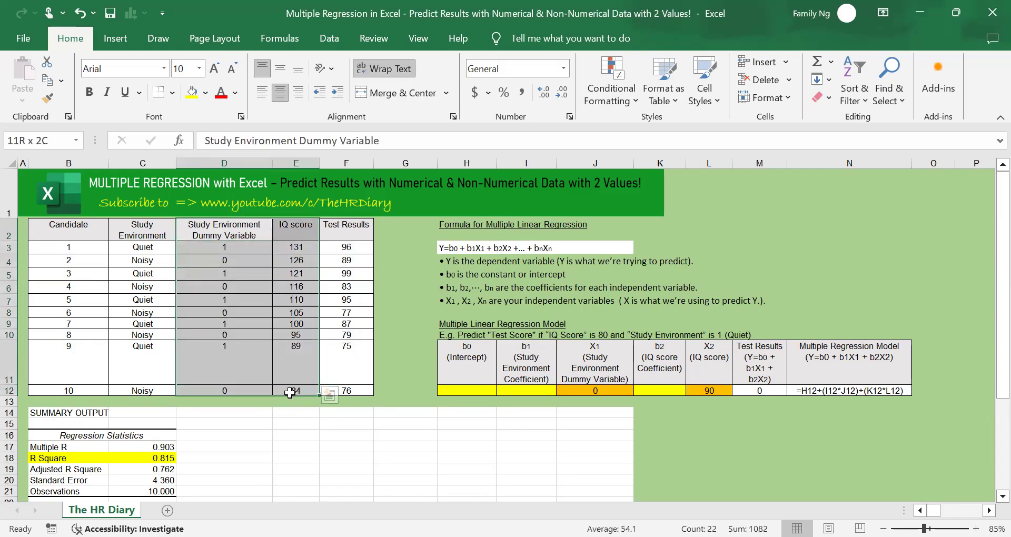
pyautogui.moveTo(289, 392); pyautogui.dragTo(290, 392)
pyautogui.moveTo(346, 232); pyautogui.dragTo(346, 393)
pyautogui.click(484, 274)
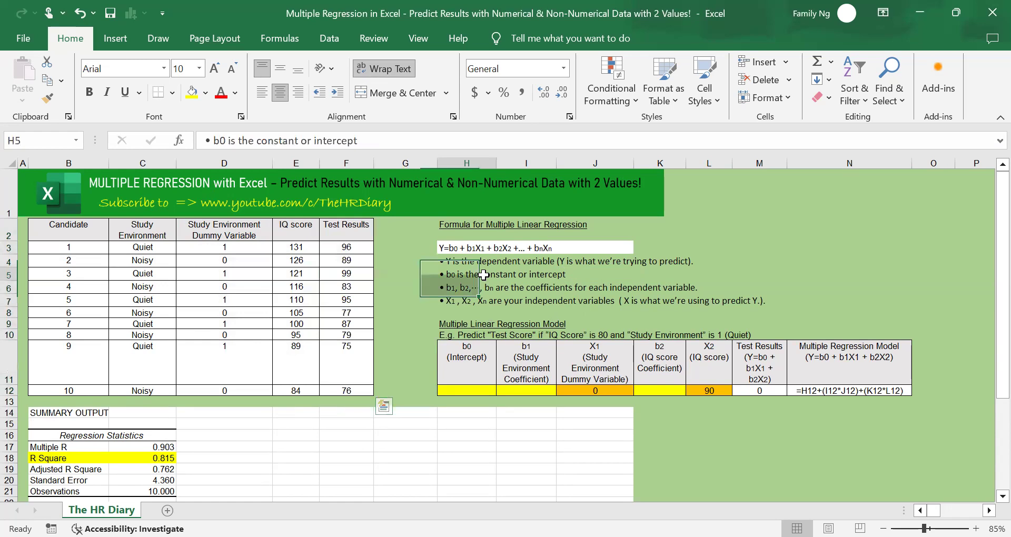
pyautogui.click(463, 249)
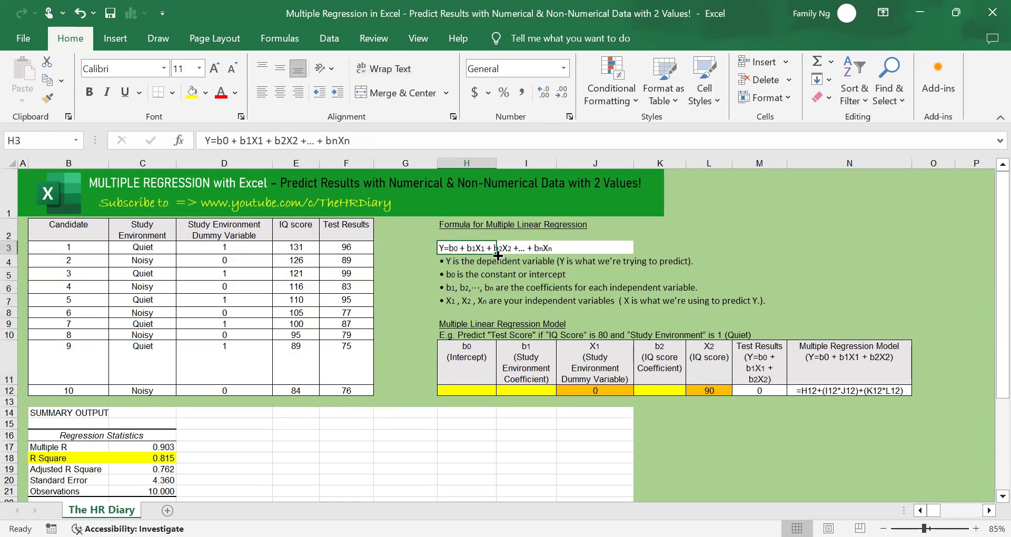
# Review the Test Results, Study Environment Dummy Variable and IQ score columns alongside the regression output and the prediction model table
pyautogui.moveTo(359, 234); pyautogui.dragTo(368, 390)
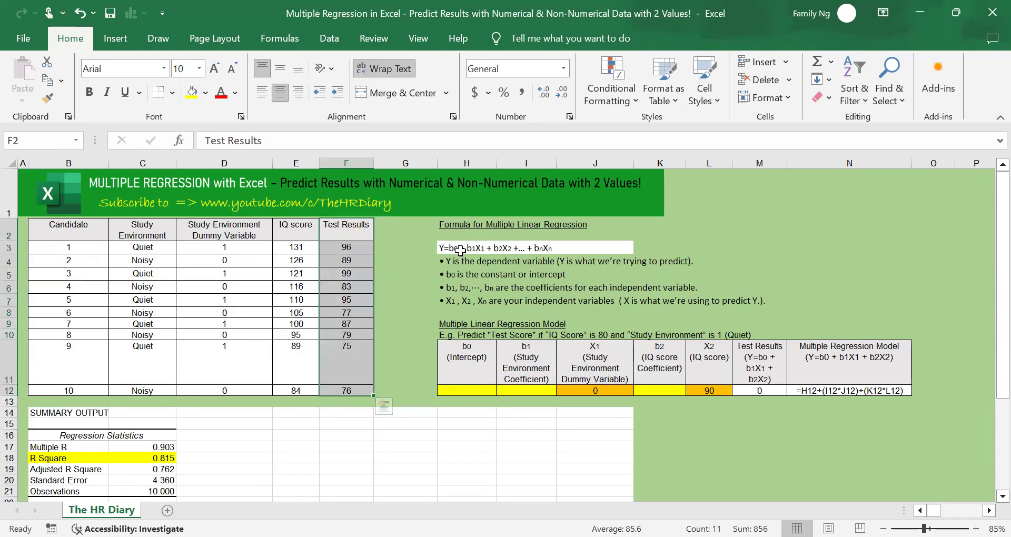
pyautogui.moveTo(224, 230); pyautogui.dragTo(233, 372)
pyautogui.click(296, 230)
pyautogui.moveTo(296, 230); pyautogui.dragTo(322, 359)
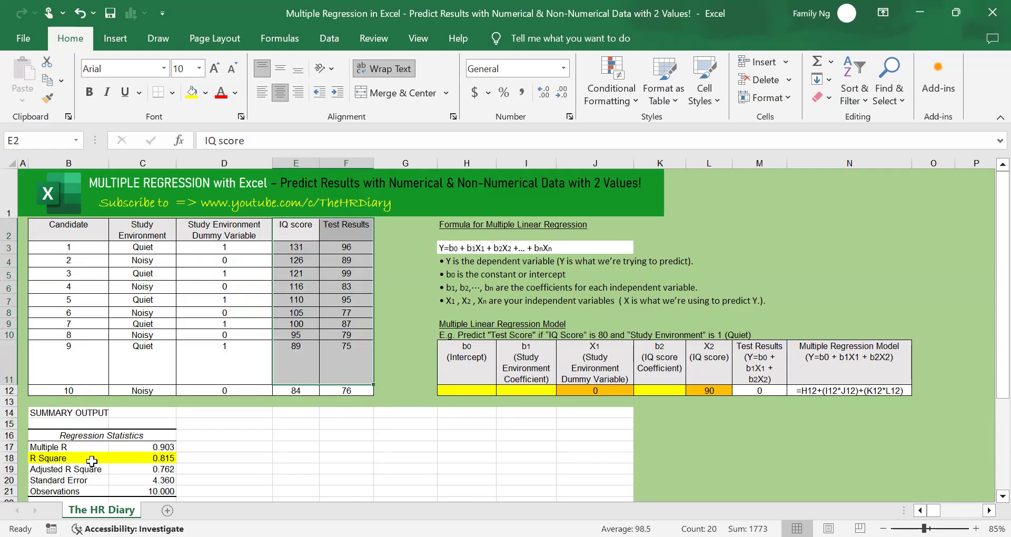
pyautogui.scroll(-3, 84, 463)
pyautogui.click(294, 366)
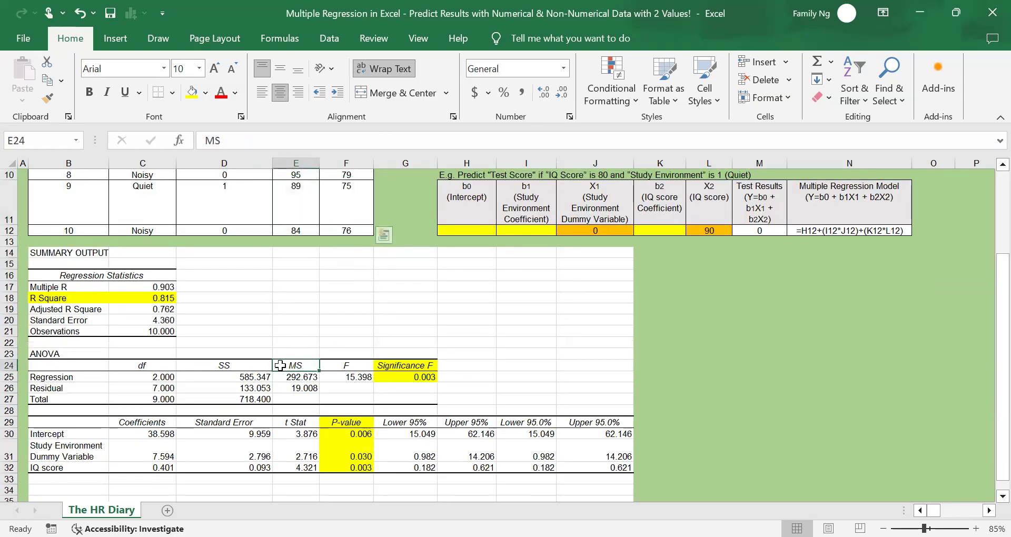
pyautogui.scroll(2, 627, 282)
pyautogui.scroll(1, 773, 323)
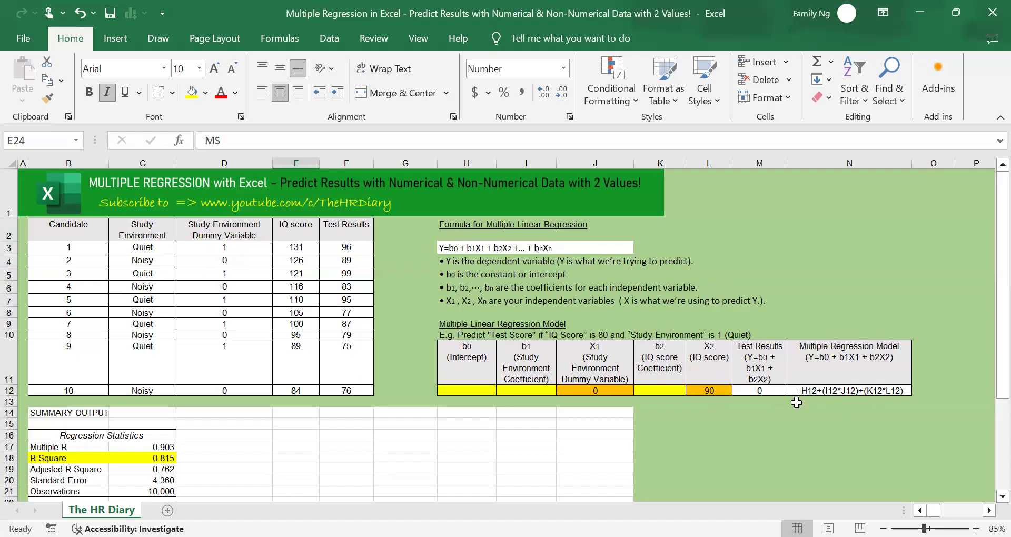
pyautogui.click(748, 422)
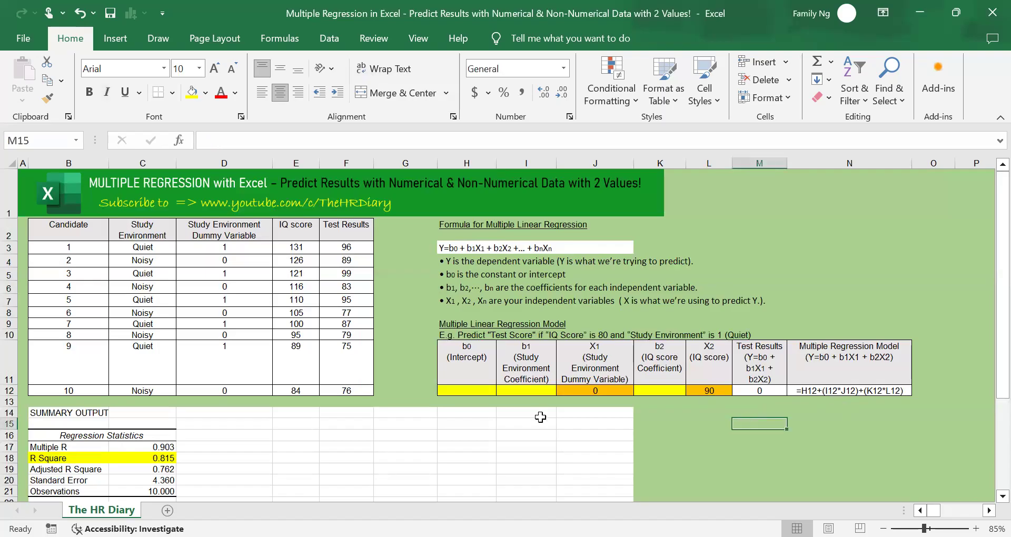
# Highlight the regression coefficient values in C30:C32 with yellow fill
pyautogui.scroll(-1, 532, 417)
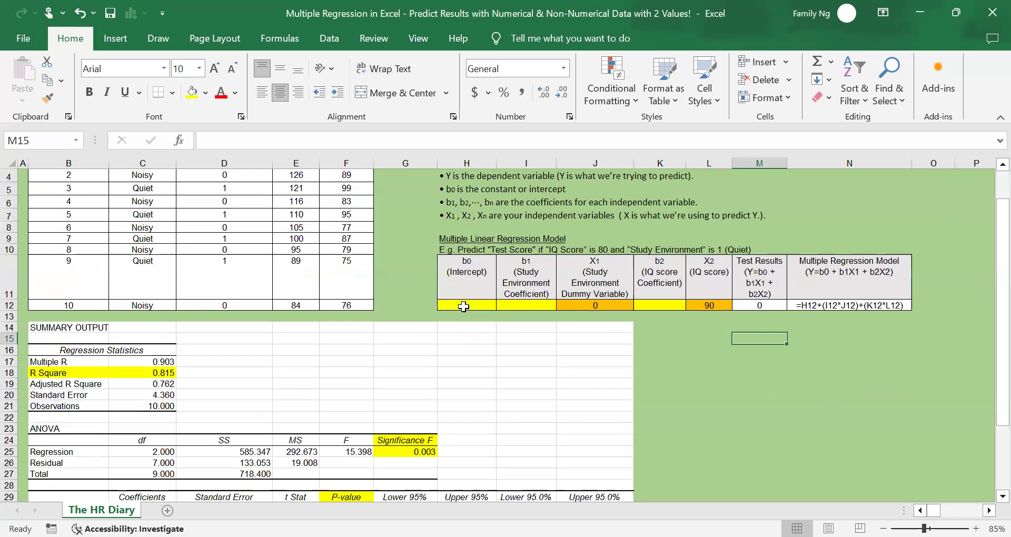
pyautogui.click(462, 309)
pyautogui.scroll(-3, 439, 307)
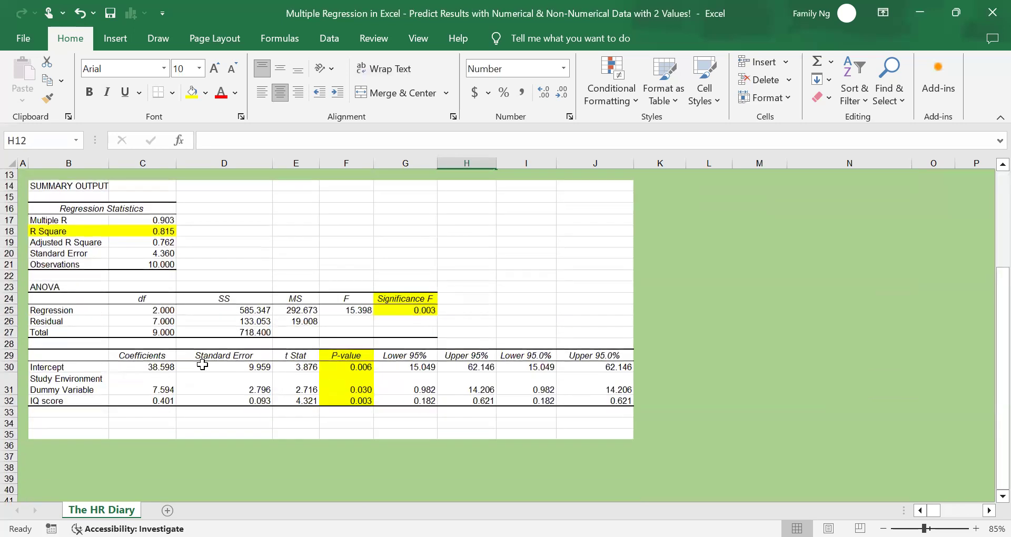
pyautogui.moveTo(157, 367); pyautogui.dragTo(164, 401)
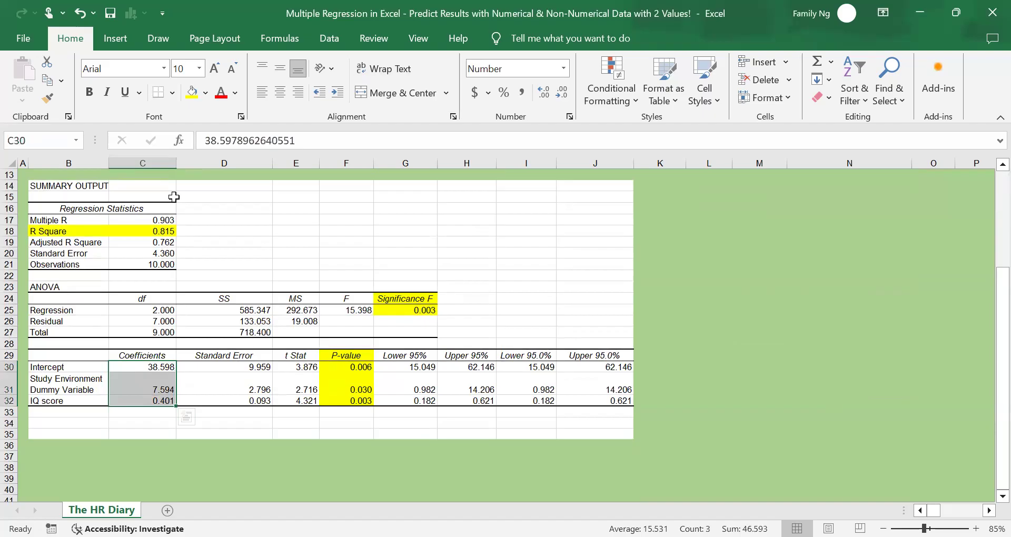
pyautogui.click(192, 92)
# Link the b0 (Intercept) cell H12 of the prediction table to the Intercept coefficient in C30
pyautogui.scroll(1, 313, 240)
pyautogui.scroll(2, 310, 249)
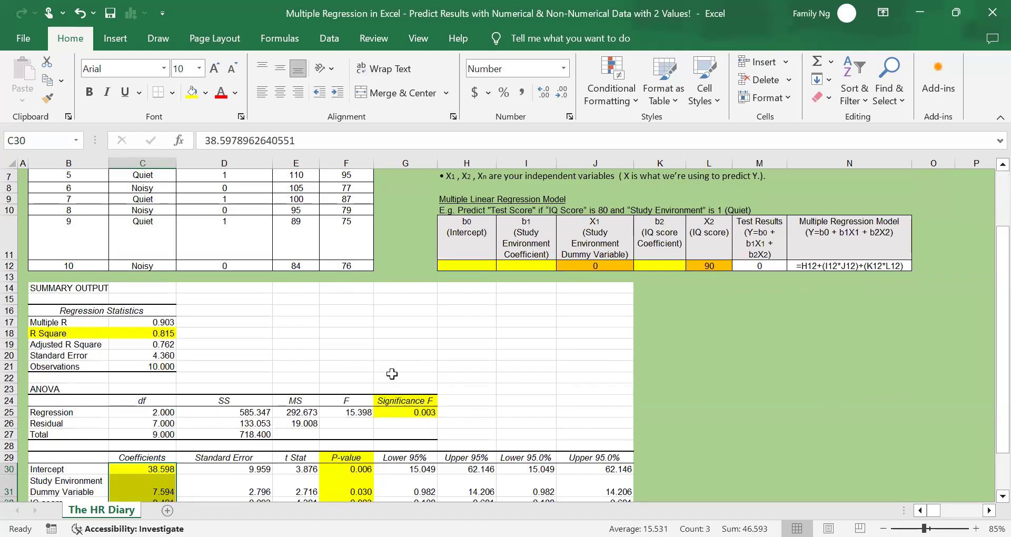
pyautogui.scroll(-1, 158, 467)
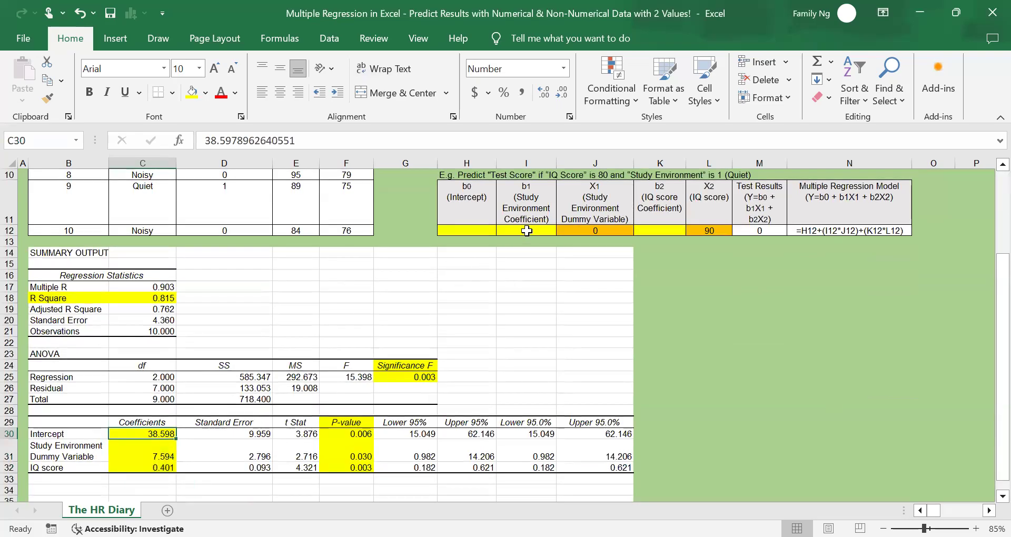
pyautogui.click(486, 232)
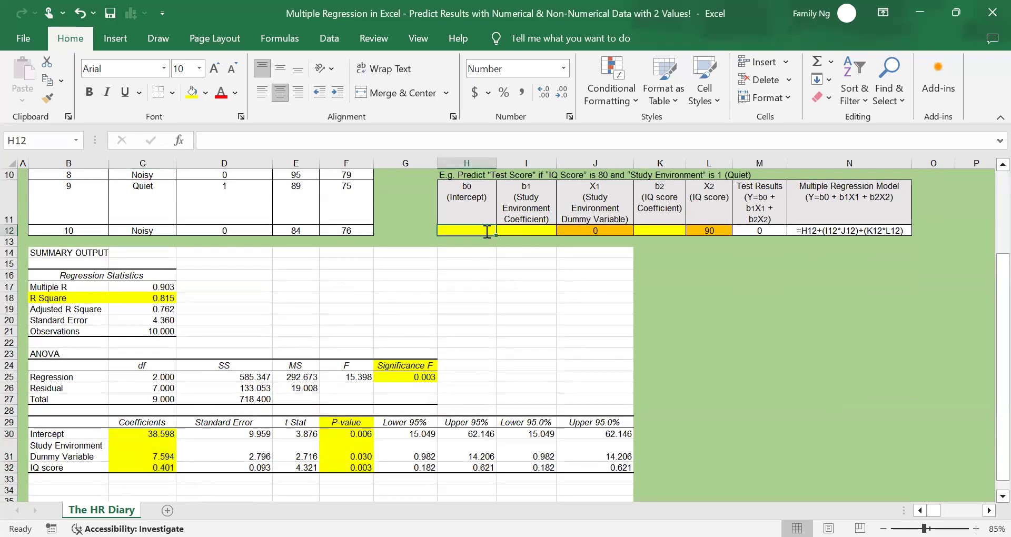
pyautogui.write('=')
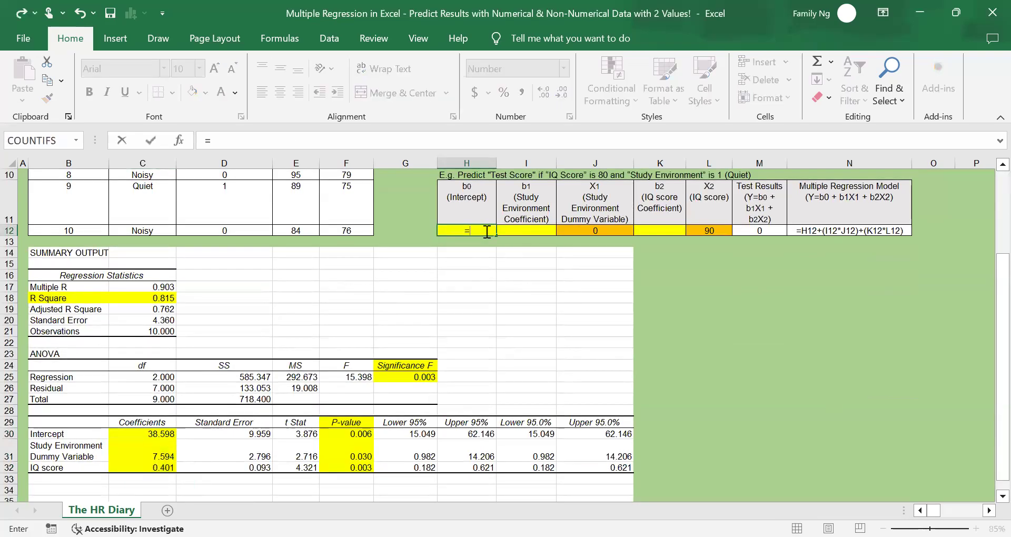
pyautogui.click(123, 433)
pyautogui.press('Return')
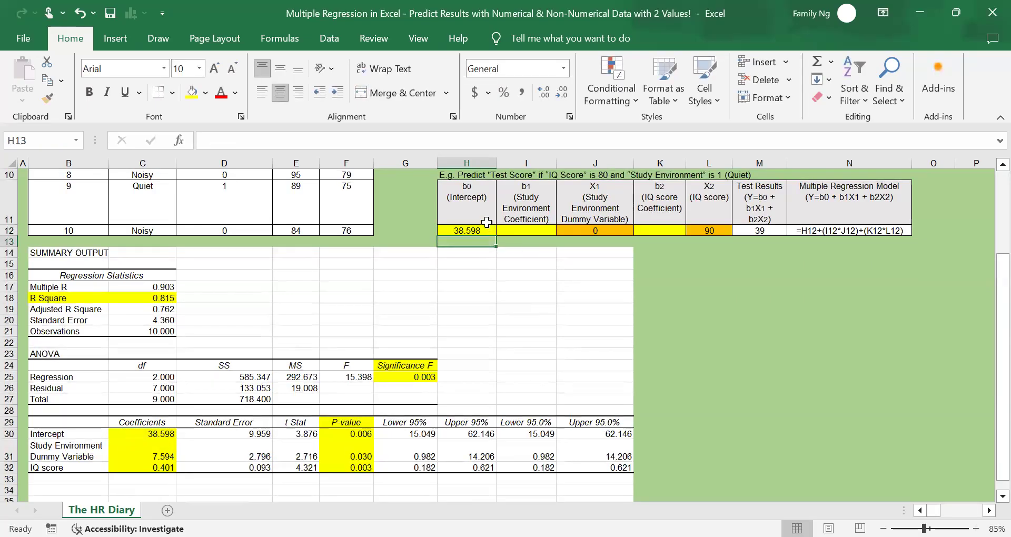
# Link the b1 (Study Environment Coefficient) cell I12 to the Study Environment Dummy Variable coefficient in C31
pyautogui.click(528, 230)
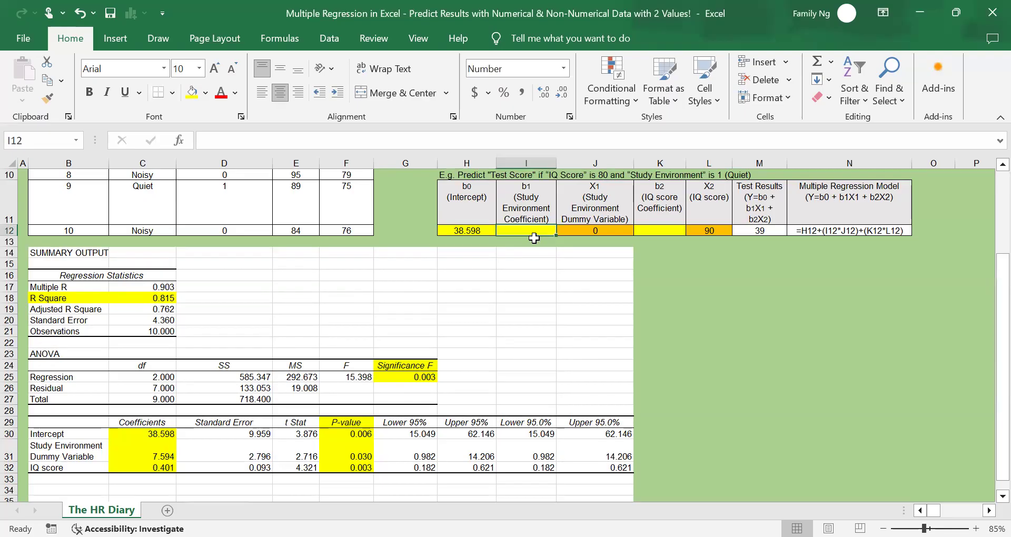
pyautogui.write('=')
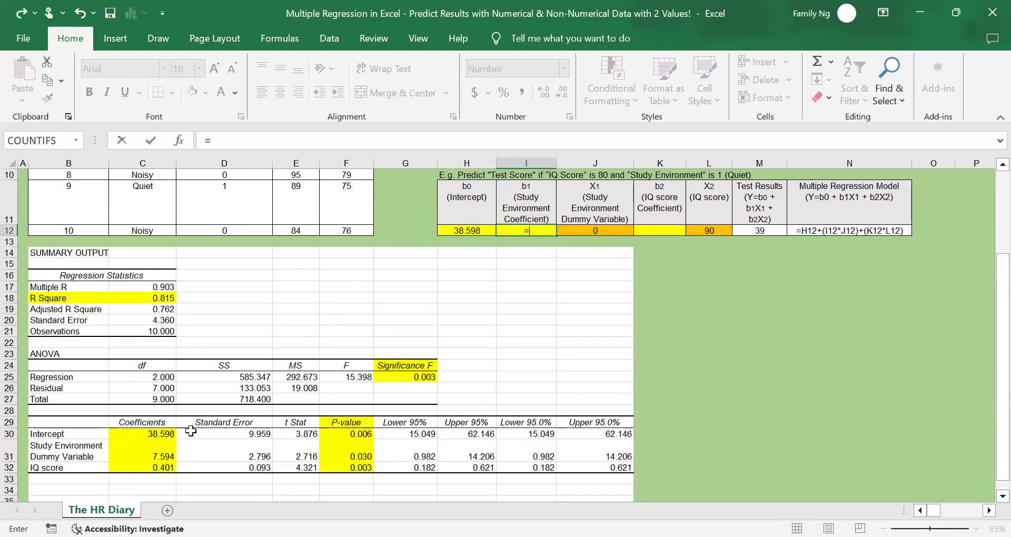
pyautogui.click(169, 451)
pyautogui.press('Return')
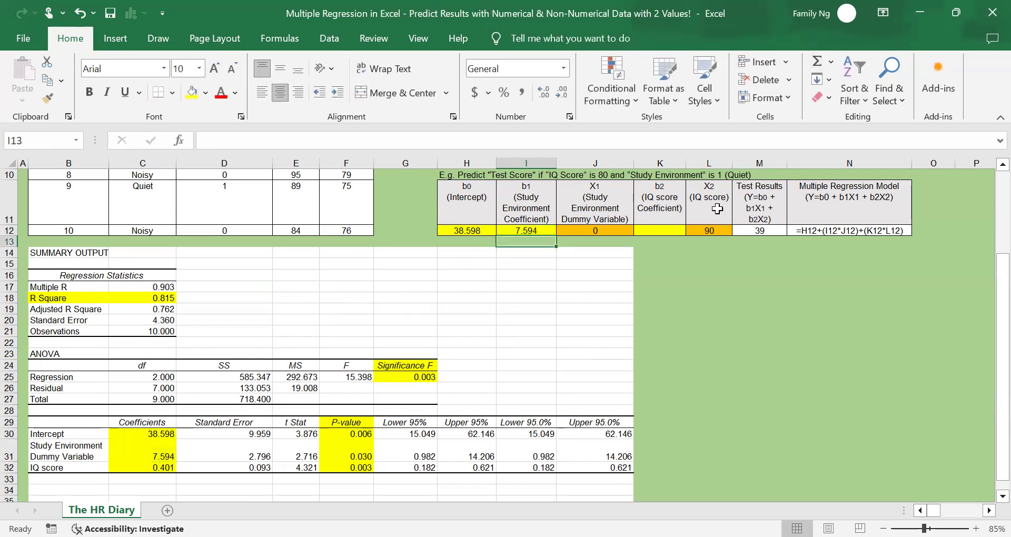
# Link the b2 (IQ score Coefficient) cell K12 to the IQ score coefficient in C32 and check the regression model formula in N12
pyautogui.click(675, 230)
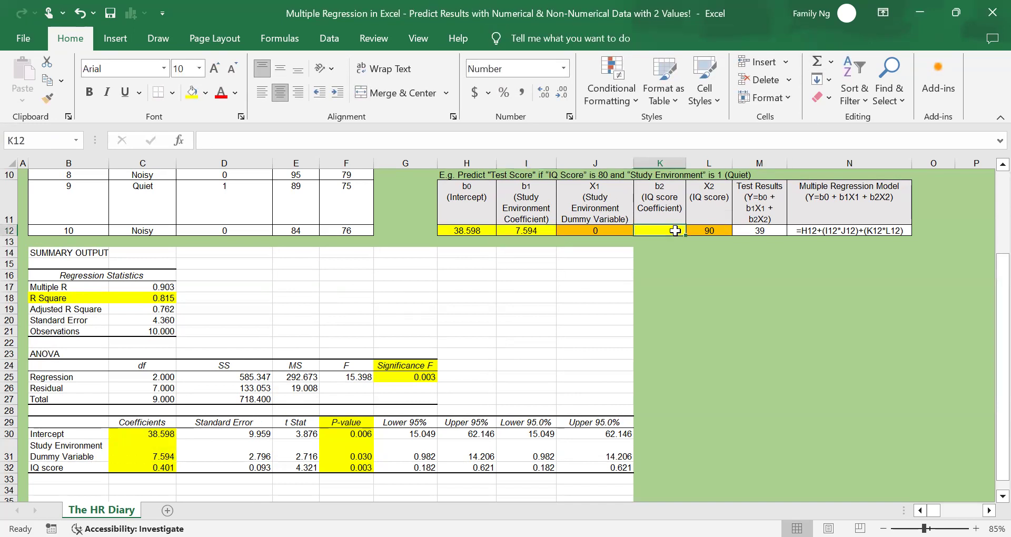
pyautogui.write('=')
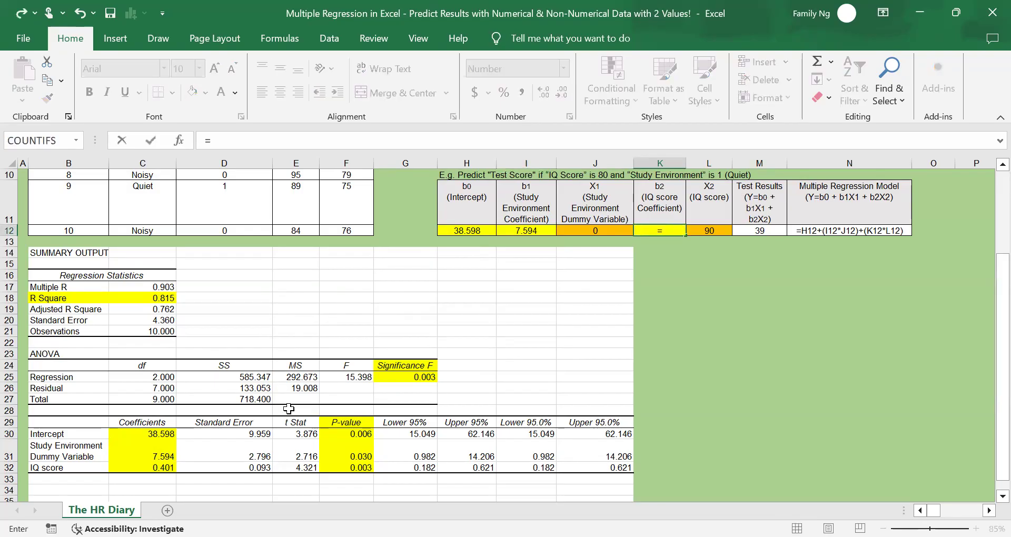
pyautogui.click(144, 469)
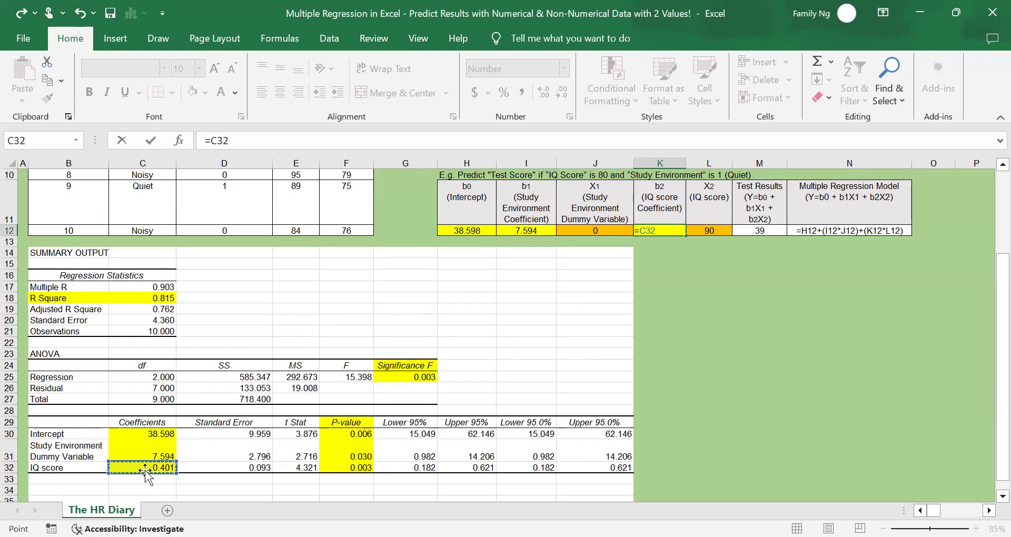
pyautogui.press('Return')
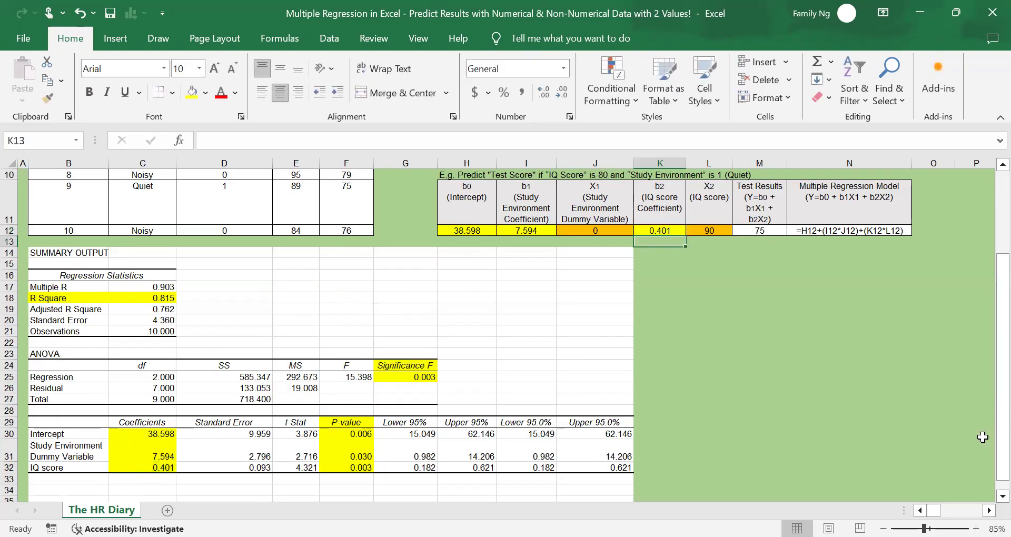
pyautogui.scroll(4, 851, 422)
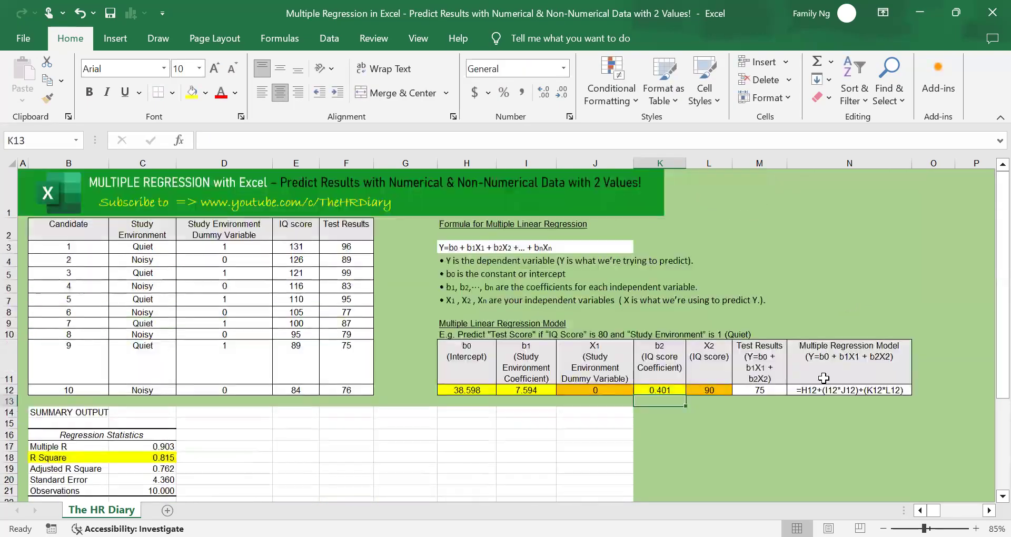
pyautogui.click(825, 393)
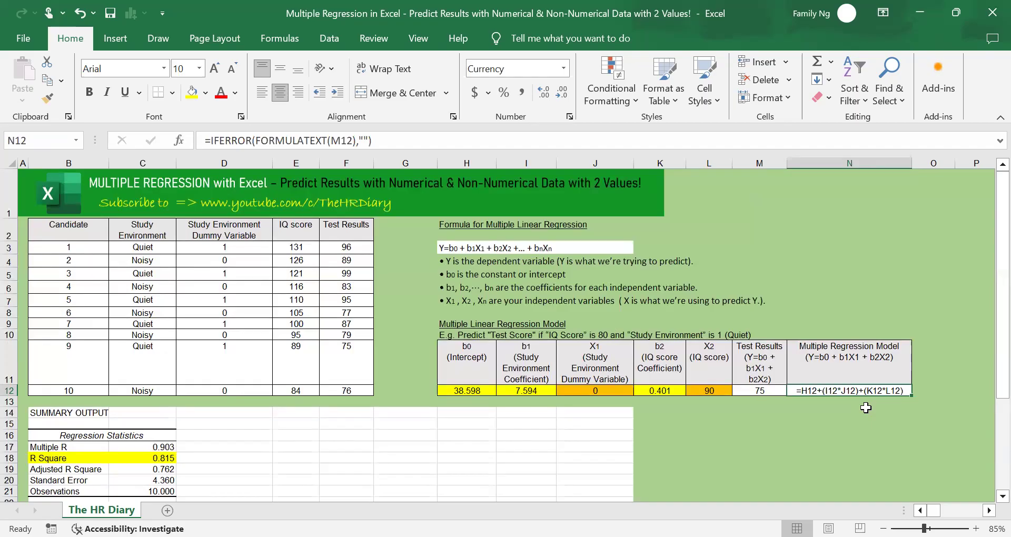
# Reword the example text in H10 so that it reads "Test Results" in place of "Test Score"
pyautogui.click(444, 336)
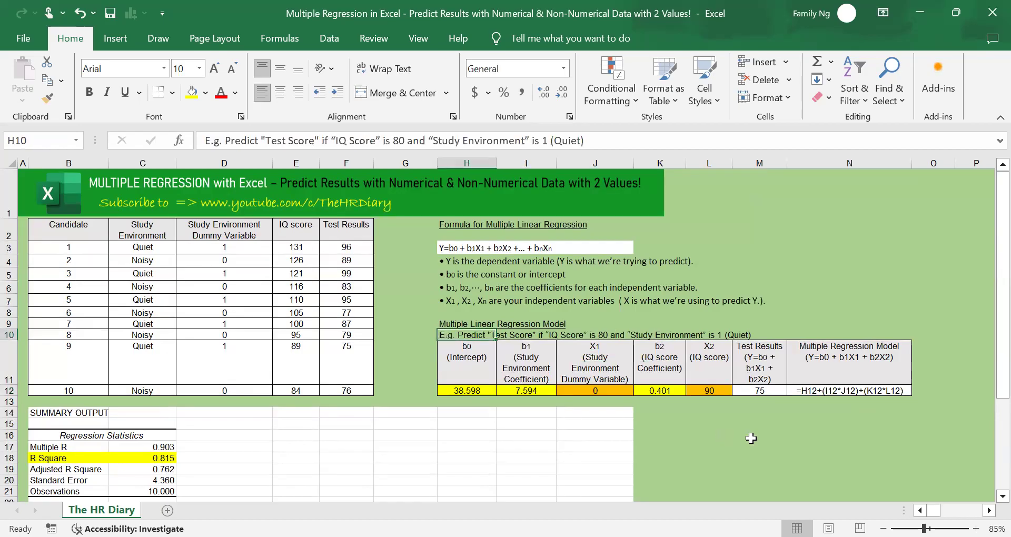
pyautogui.click(751, 438)
pyautogui.click(455, 333)
pyautogui.doubleClick(290, 141)
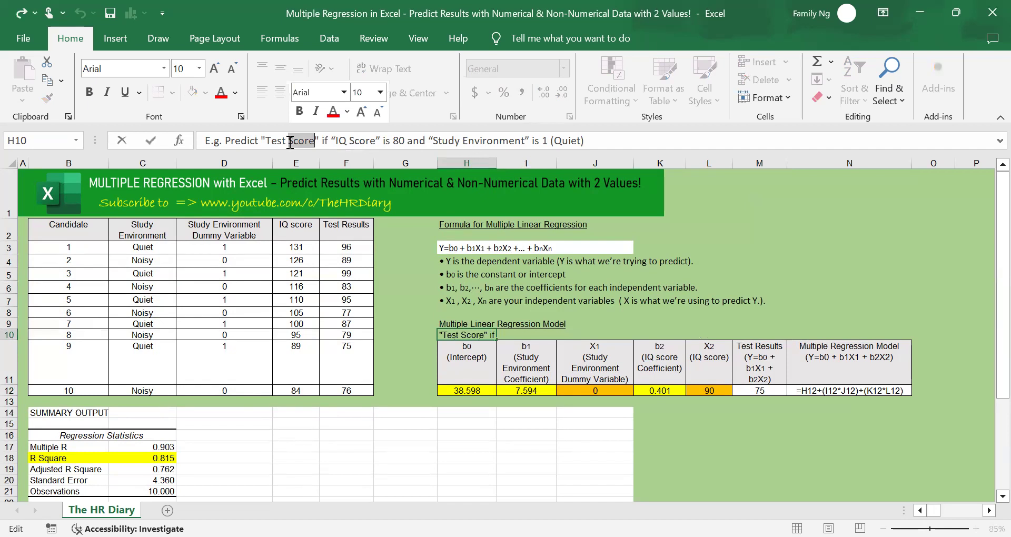
pyautogui.write('REsults')
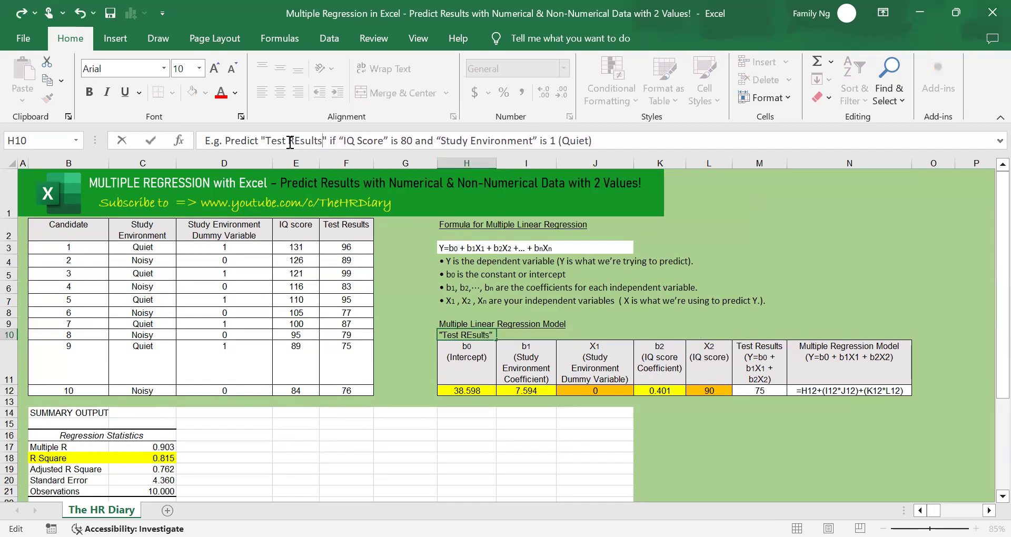
pyautogui.press('BackSpace')
pyautogui.press('BackSpace')
pyautogui.press('BackSpace')
pyautogui.press('BackSpace')
pyautogui.write('esults')
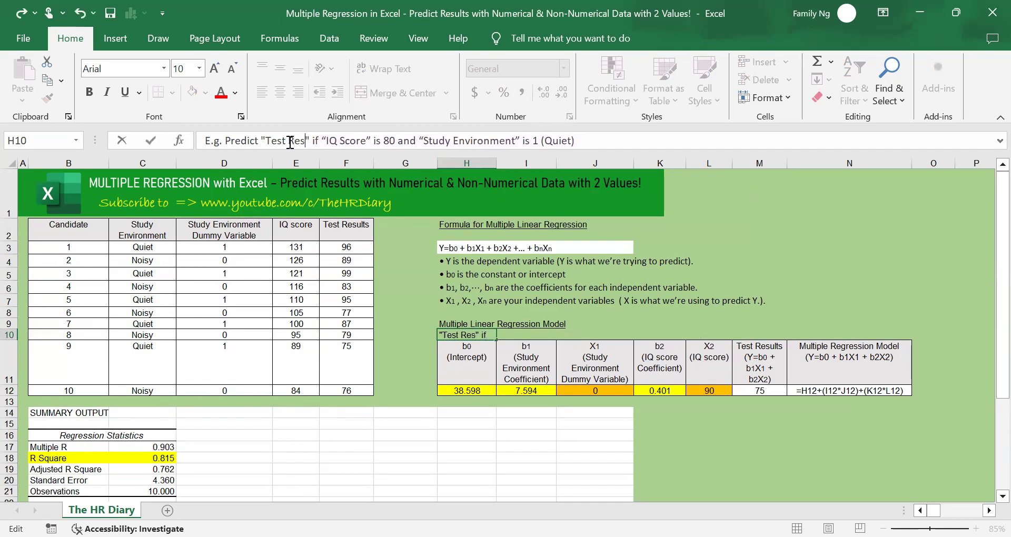
pyautogui.press('Return')
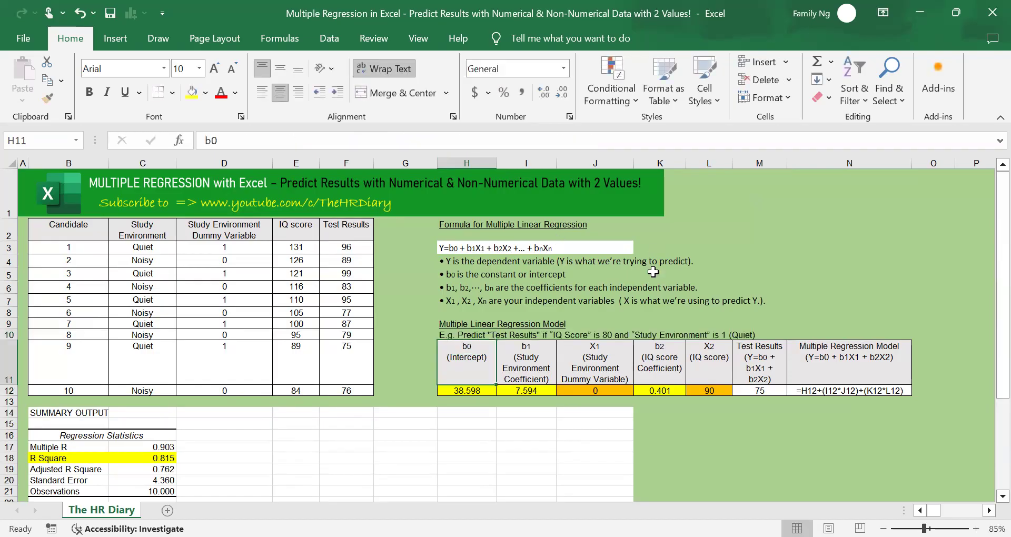
# Enter the example inputs in the prediction table: IQ score 80 in L12 and Study Environment Dummy Variable 1 in J12
pyautogui.click(468, 335)
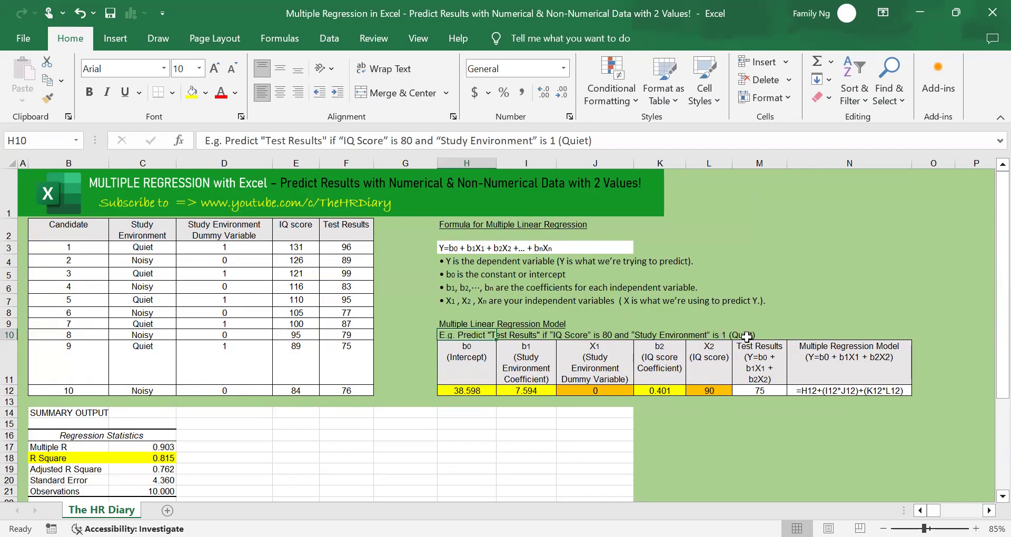
pyautogui.click(707, 388)
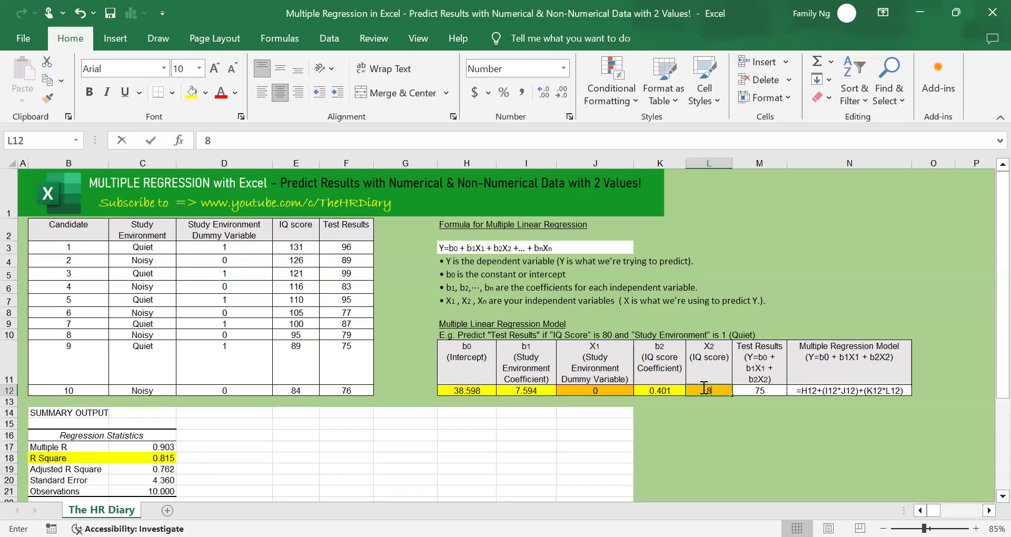
pyautogui.write('80')
pyautogui.press('Return')
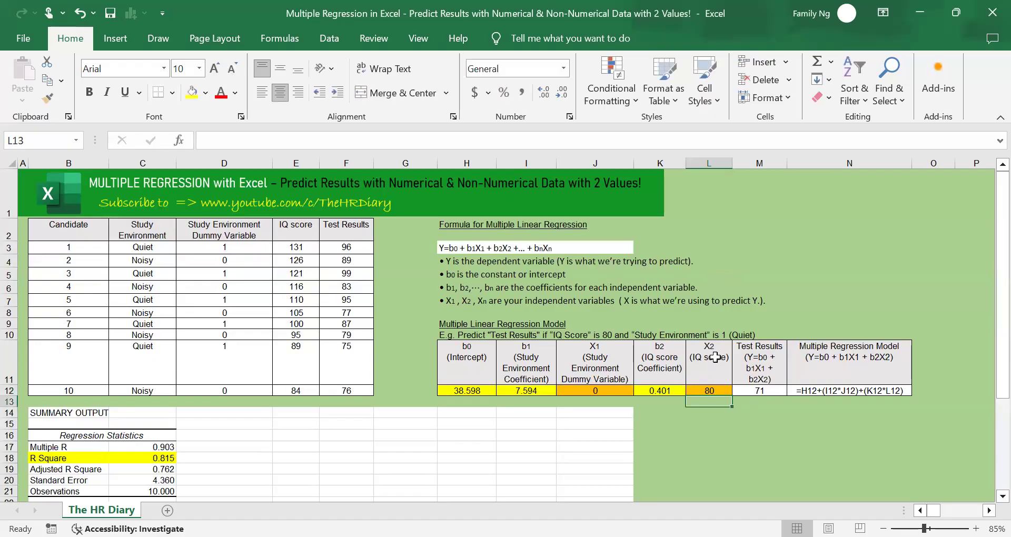
pyautogui.doubleClick(592, 390)
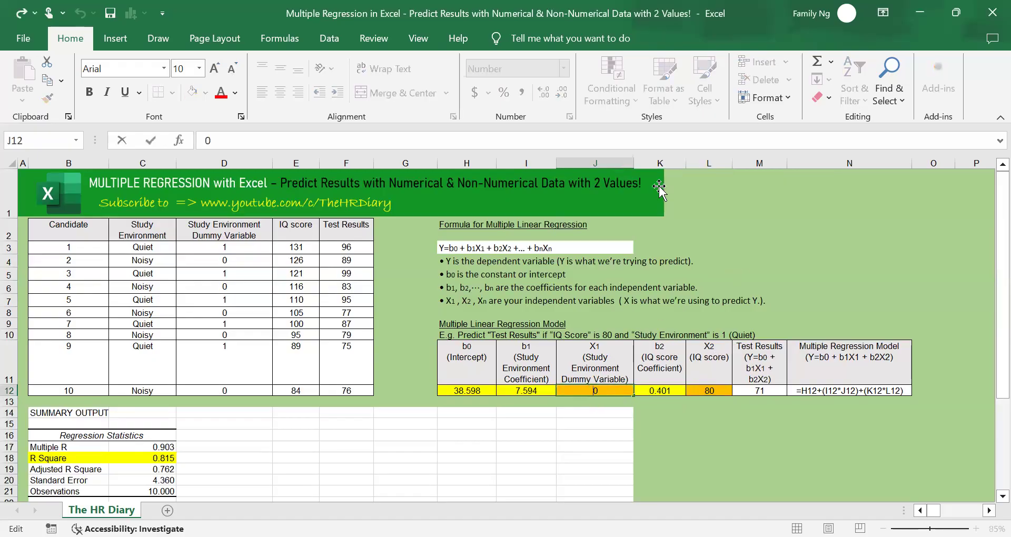
pyautogui.write('1')
pyautogui.press('Return')
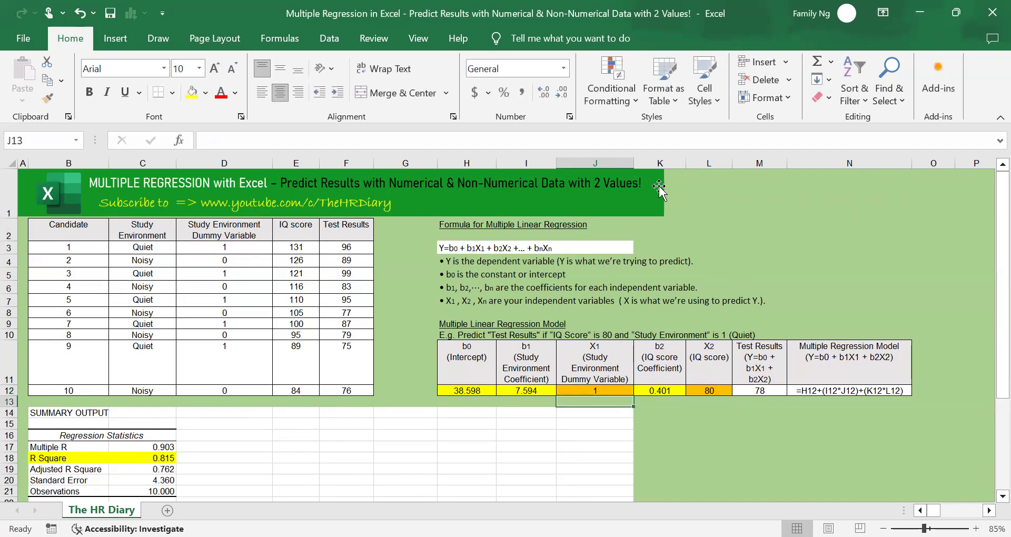
# Examine the predicted Test Results in M12 together with the X2 (IQ score) and X1 (Study Environment Dummy Variable) inputs
pyautogui.click(766, 390)
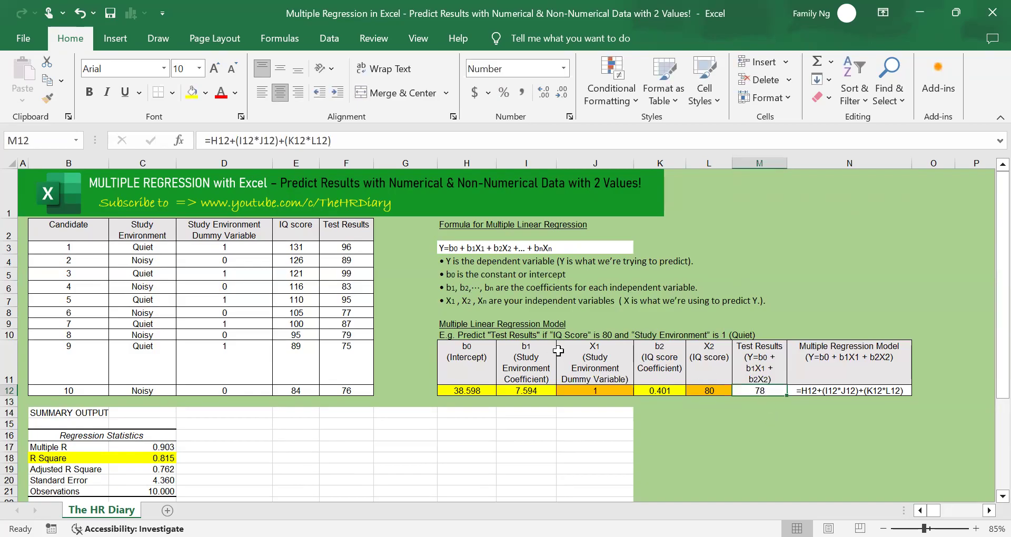
pyautogui.moveTo(708, 394); pyautogui.dragTo(710, 355)
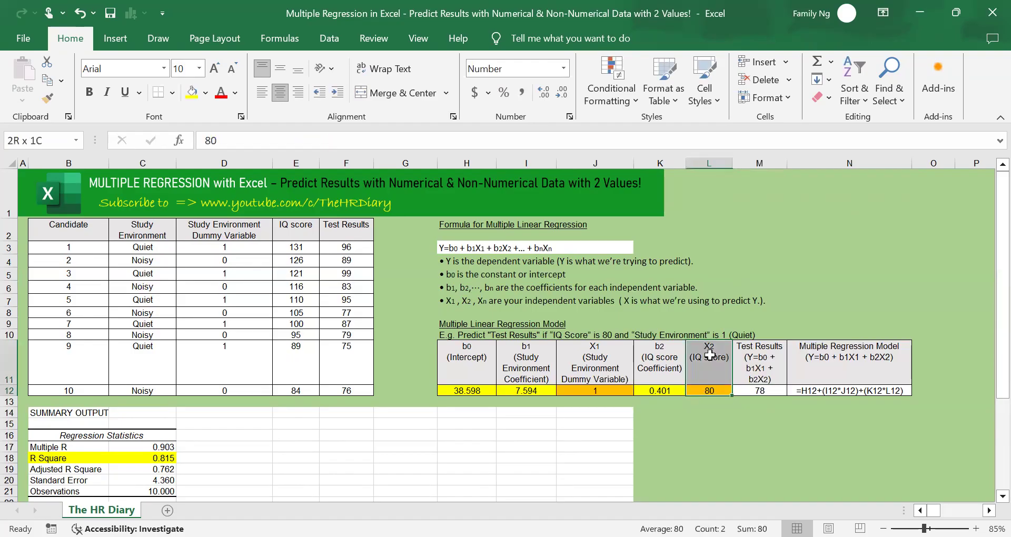
pyautogui.click(598, 393)
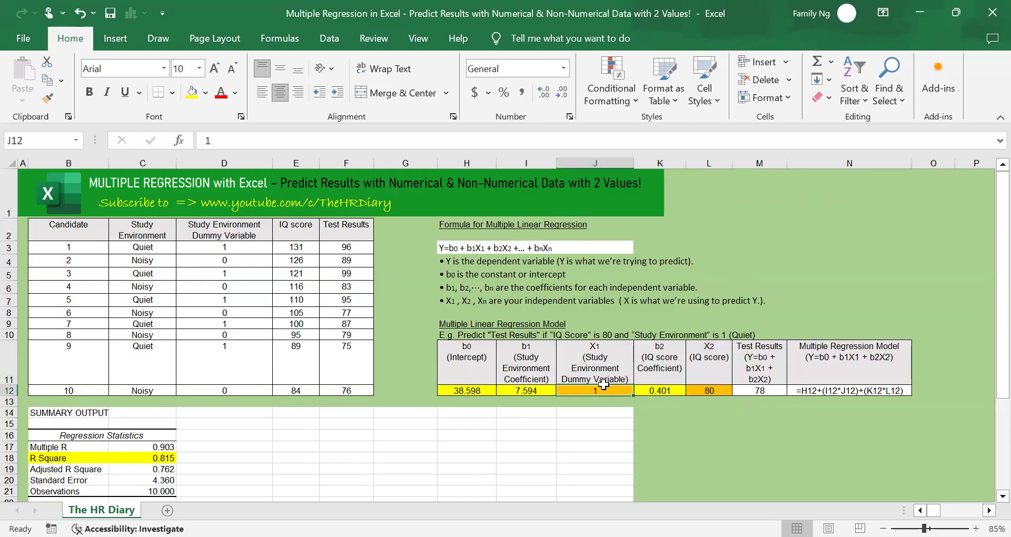
pyautogui.moveTo(603, 385); pyautogui.dragTo(604, 357)
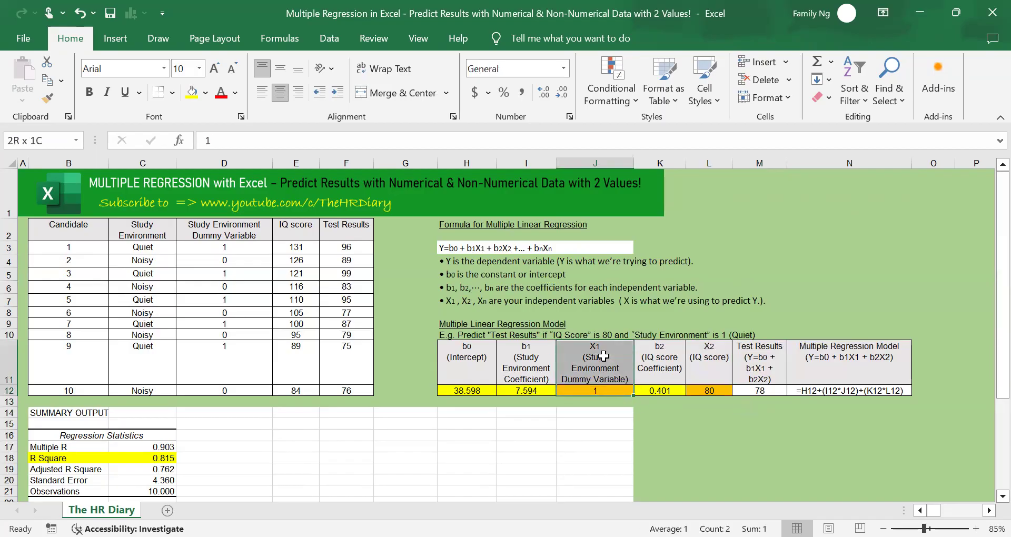
pyautogui.click(774, 388)
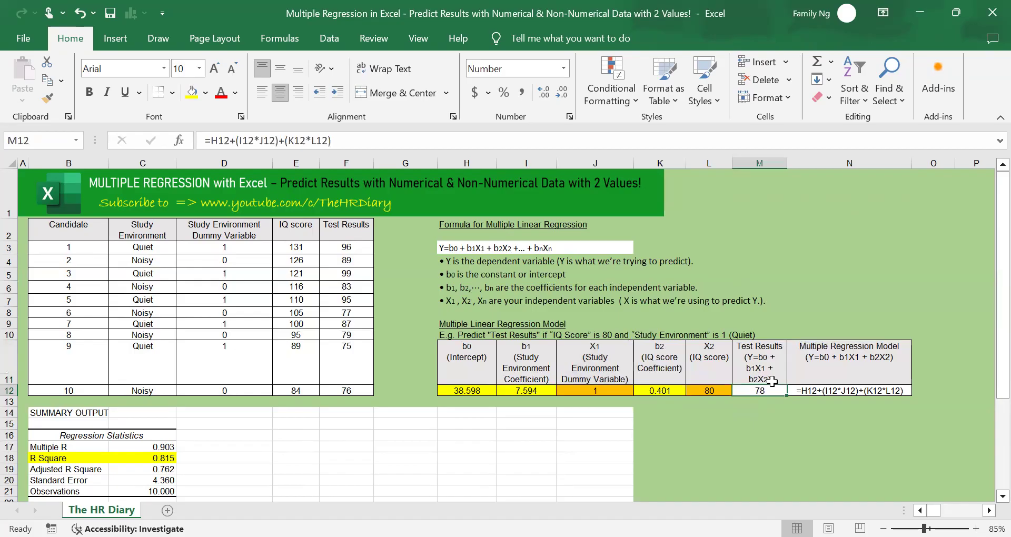
# Set the Study Environment Dummy Variable in J12 to 0 and check the predicted Test Results in M12
pyautogui.click(624, 393)
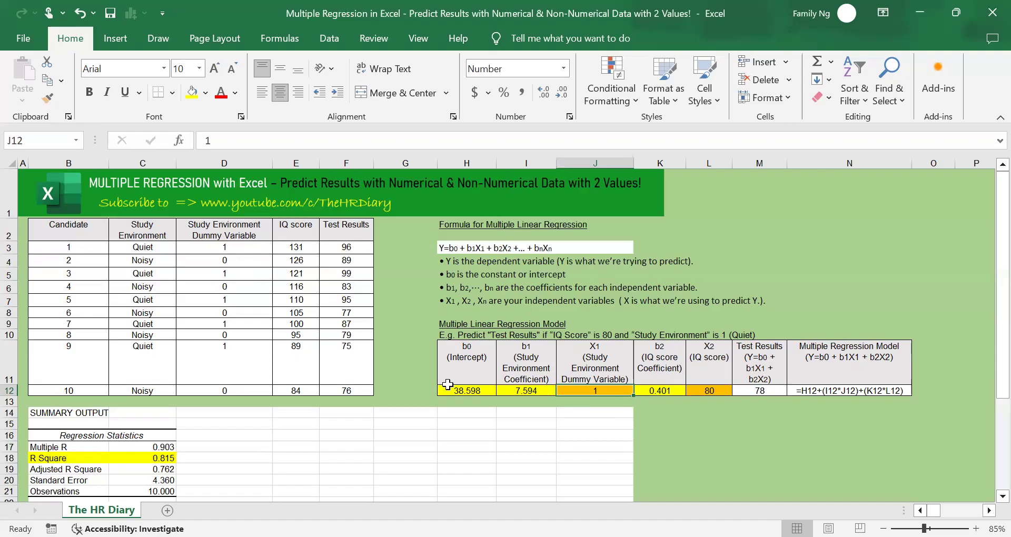
pyautogui.write('0')
pyautogui.press('Return')
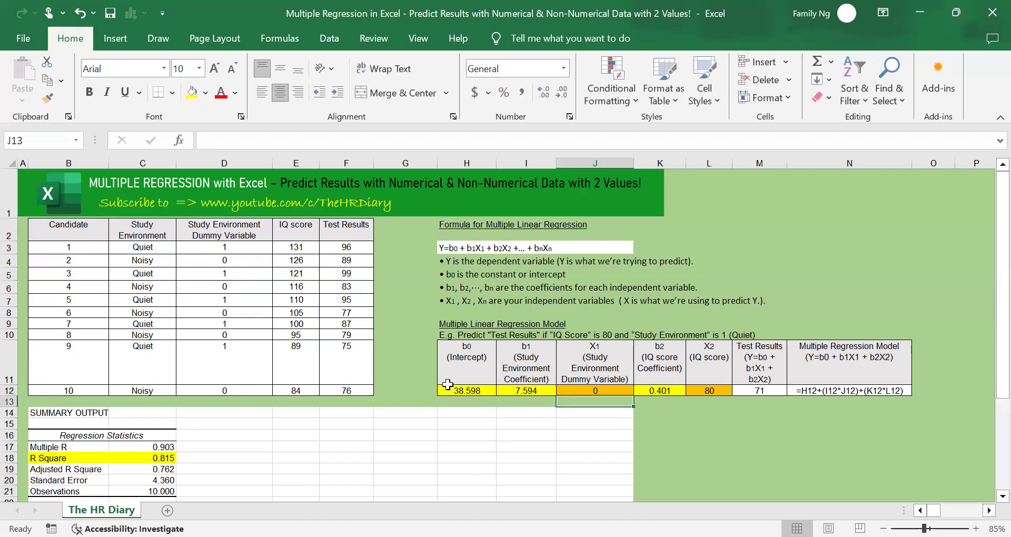
pyautogui.click(752, 390)
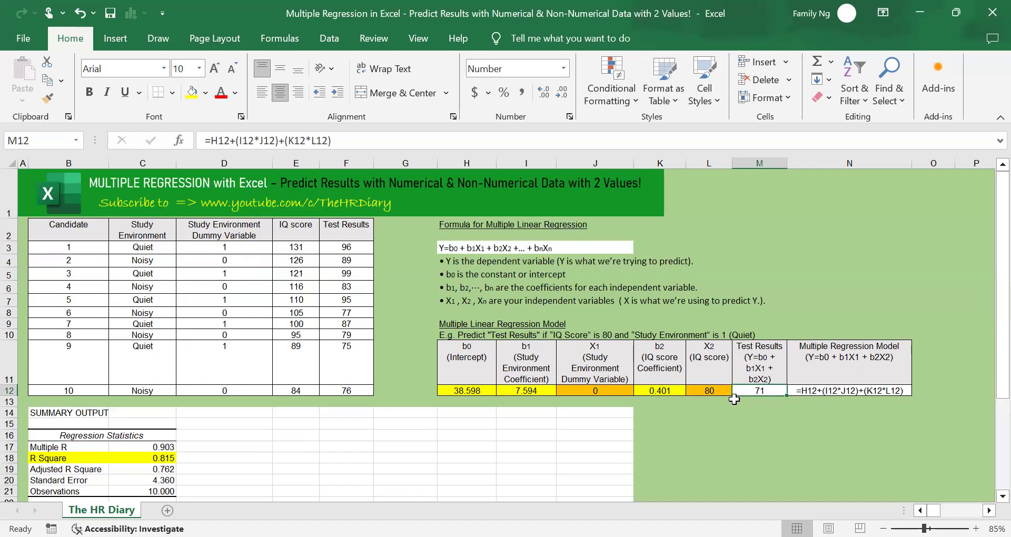
# Set the X2 (IQ score) input in L12 to 90
pyautogui.click(701, 391)
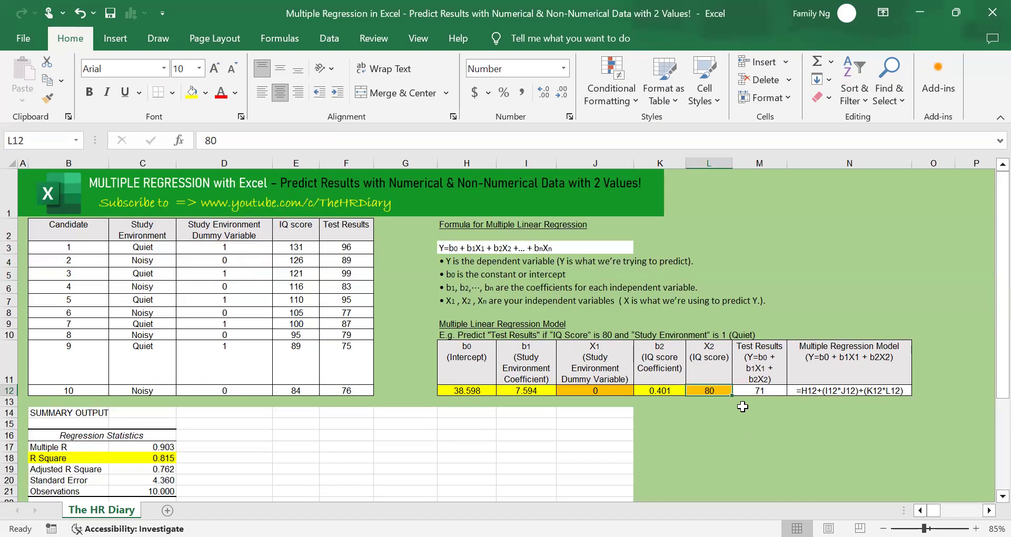
pyautogui.write('90')
pyautogui.press('Return')
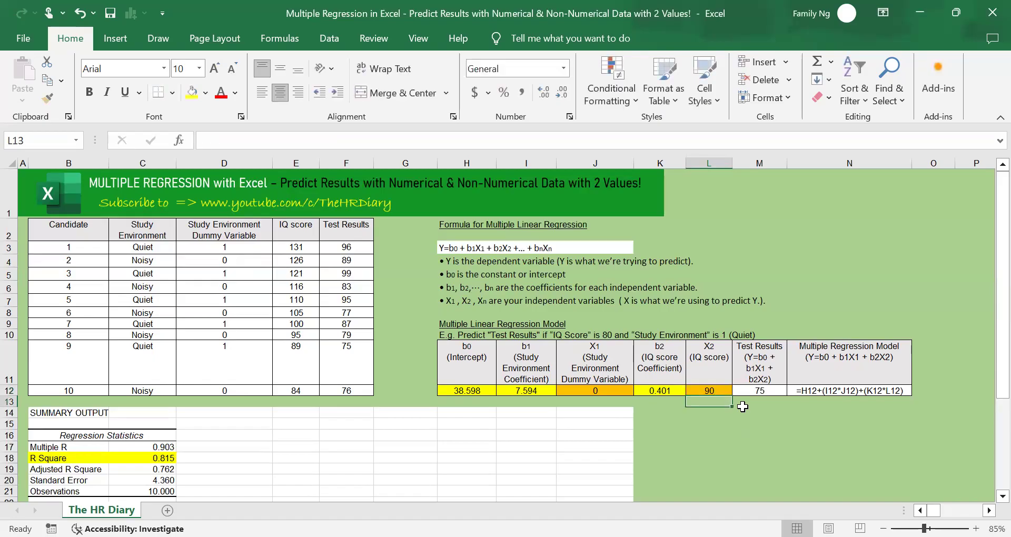